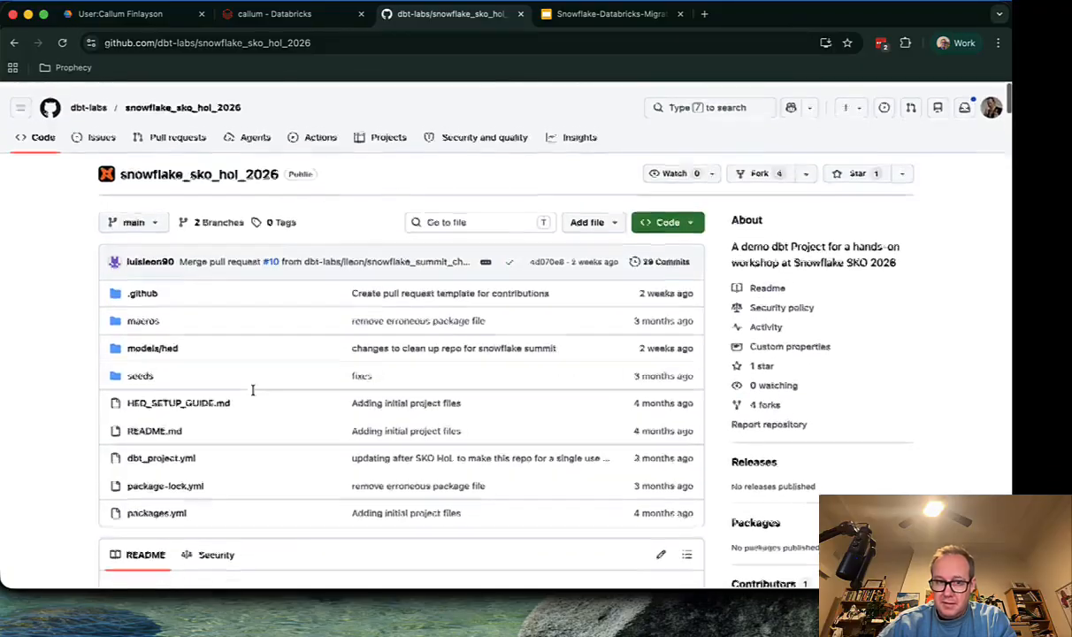
Copy the snowflake_sko_hol_2026 repository URL from GitHub and import it as a Prophecy project using existing Git credentials
click(311, 42)
key(super+c)
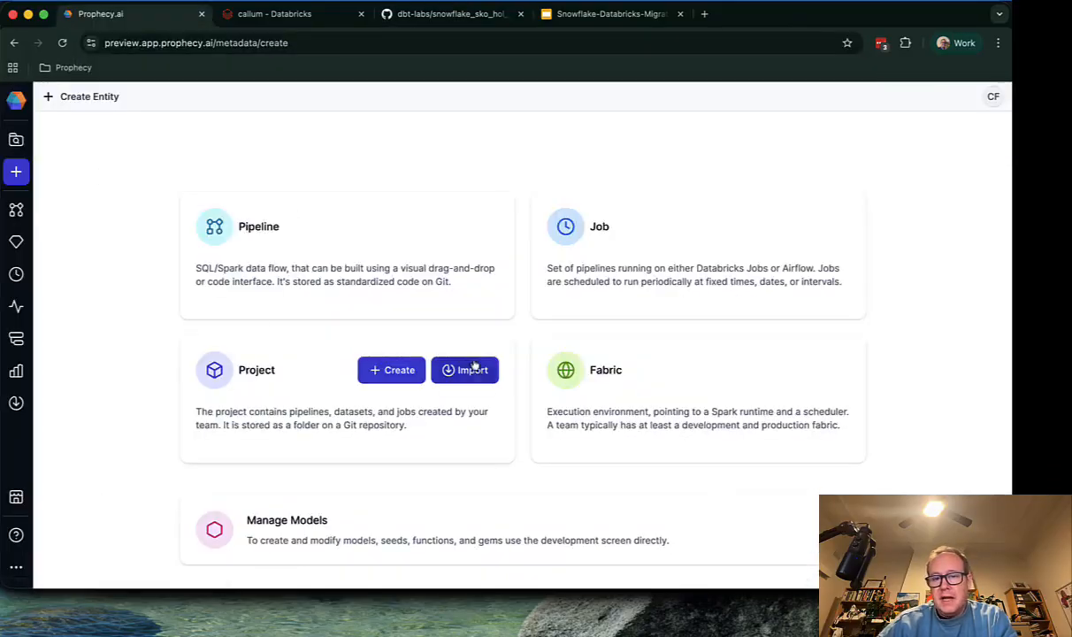
click(475, 372)
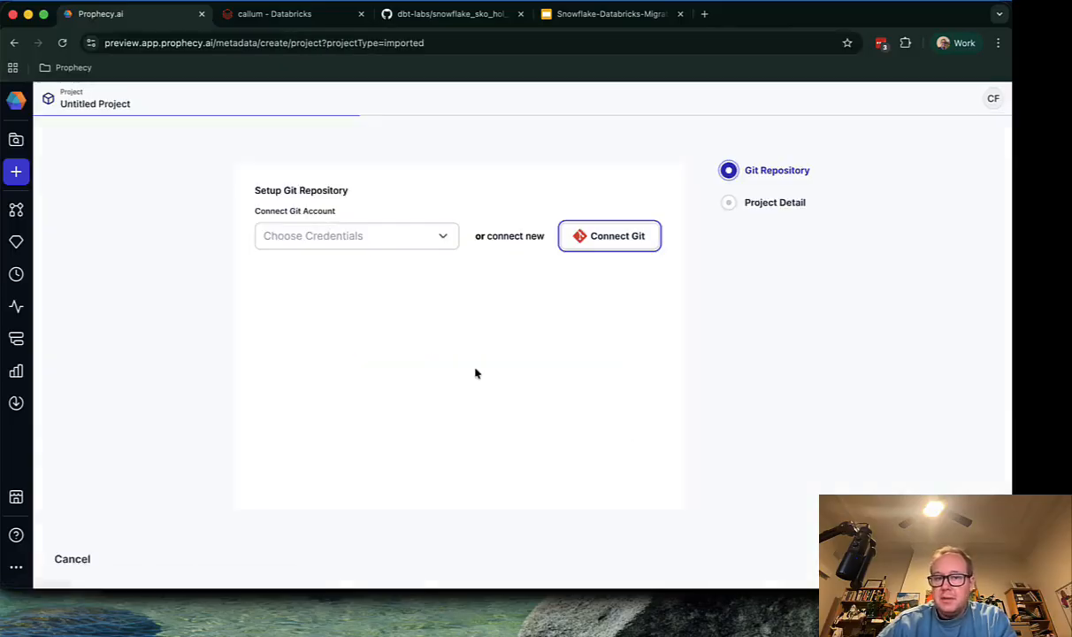
click(429, 237)
click(387, 297)
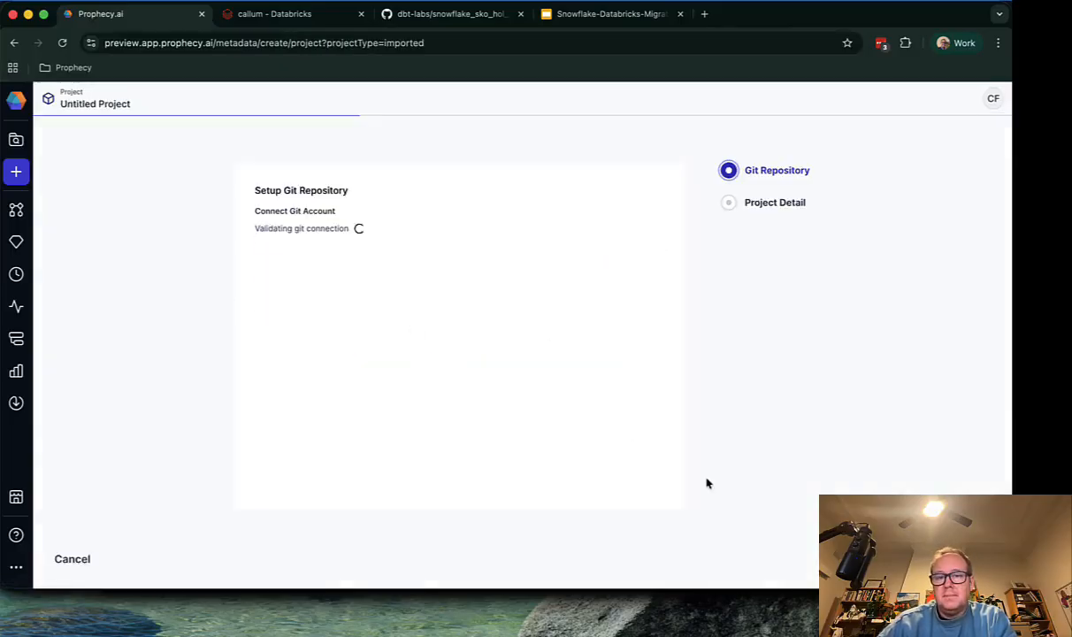
click(405, 301)
key(super+v)
click(281, 347)
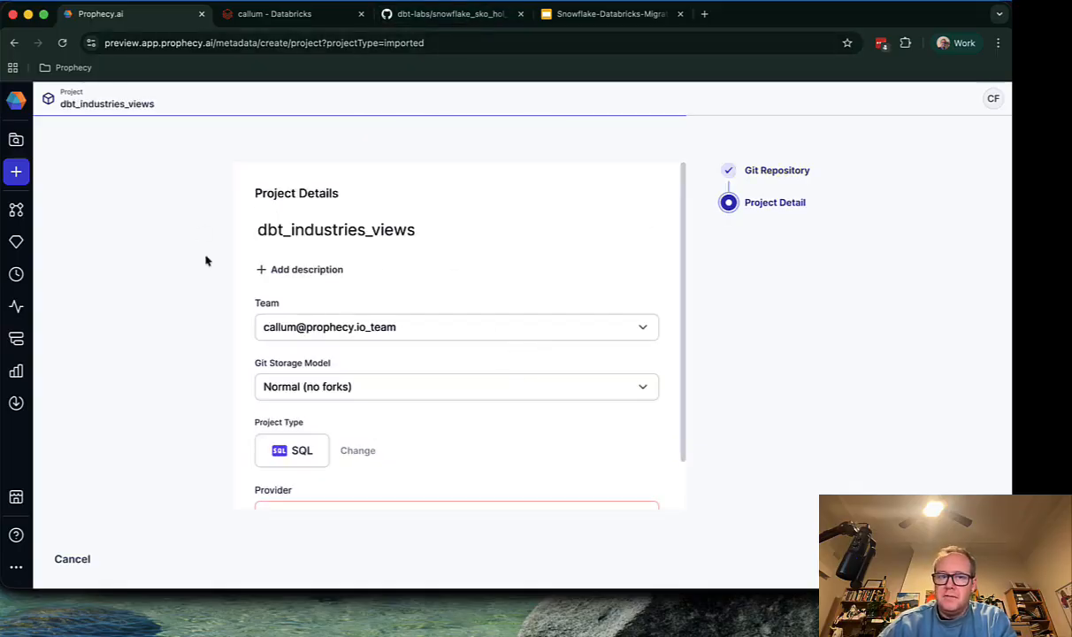
Choose Databricks as the imported project's provider and complete the project import
scroll(337, 402, down, 1)
click(338, 458)
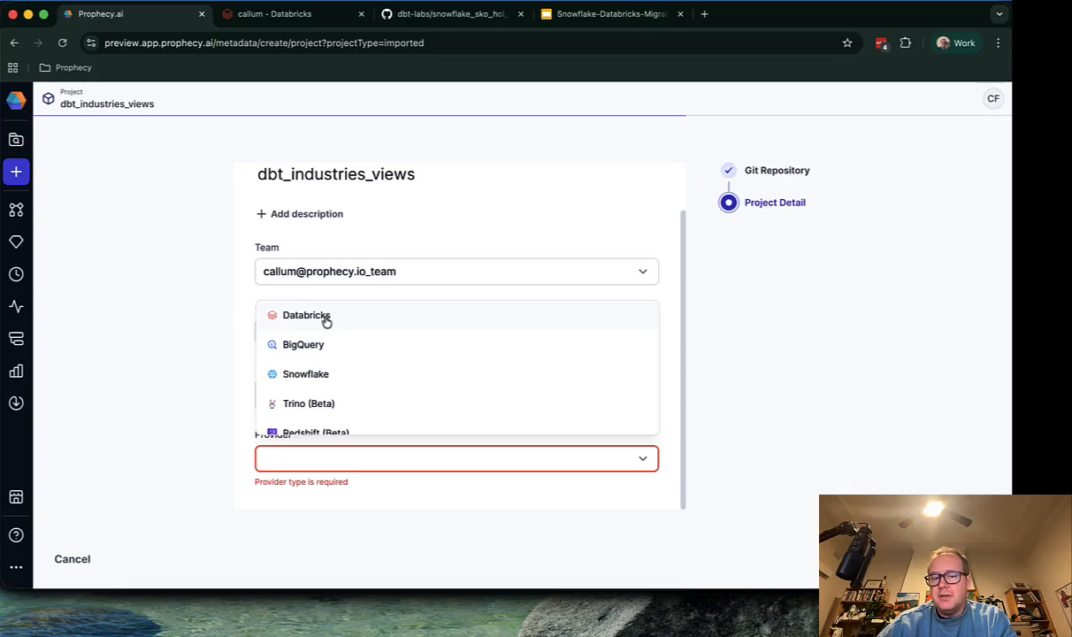
click(326, 322)
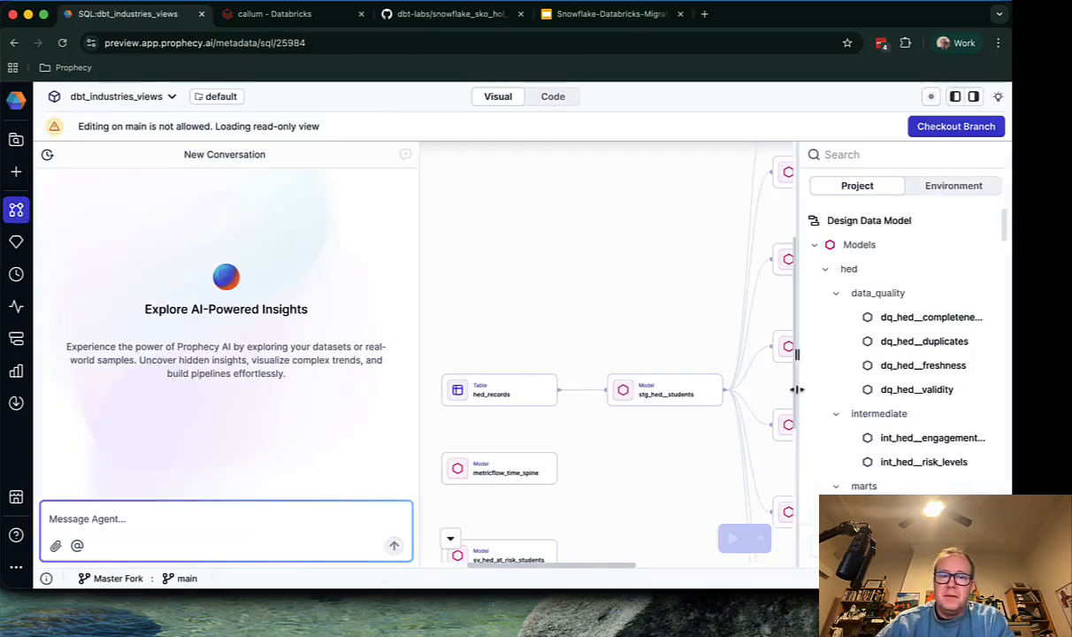
Look over the imported project's model graph and its list of problems
scroll(583, 354, right, 3)
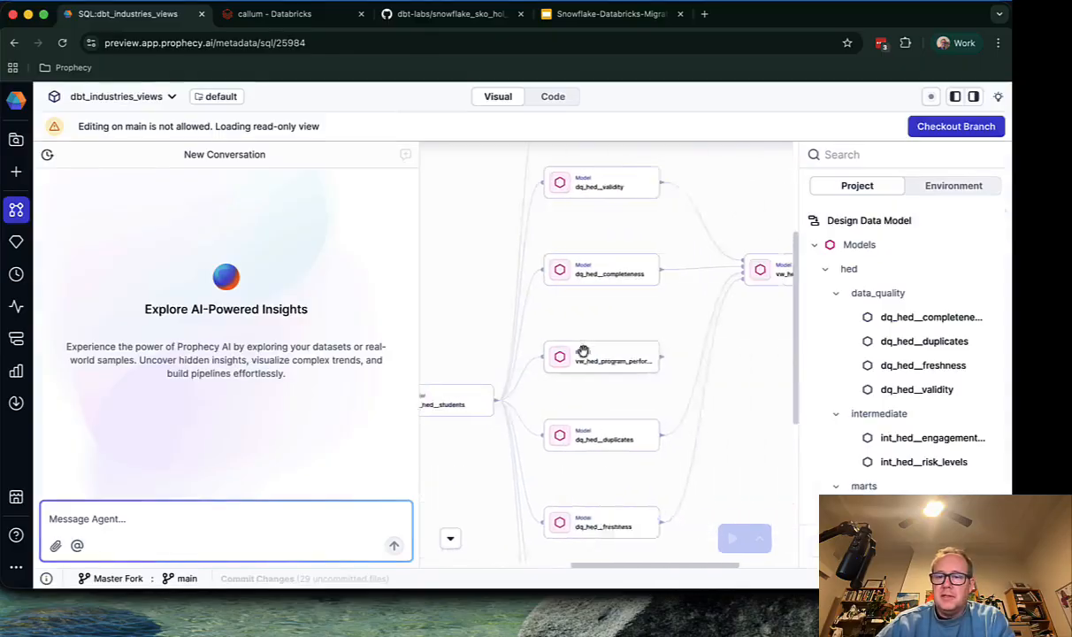
scroll(583, 354, down, 5)
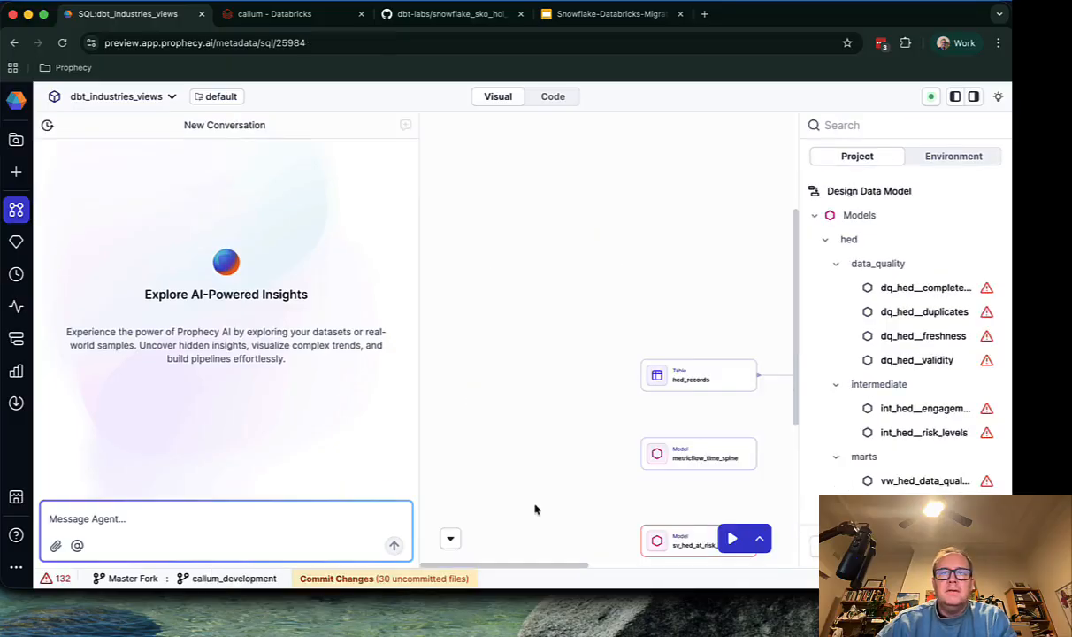
click(58, 582)
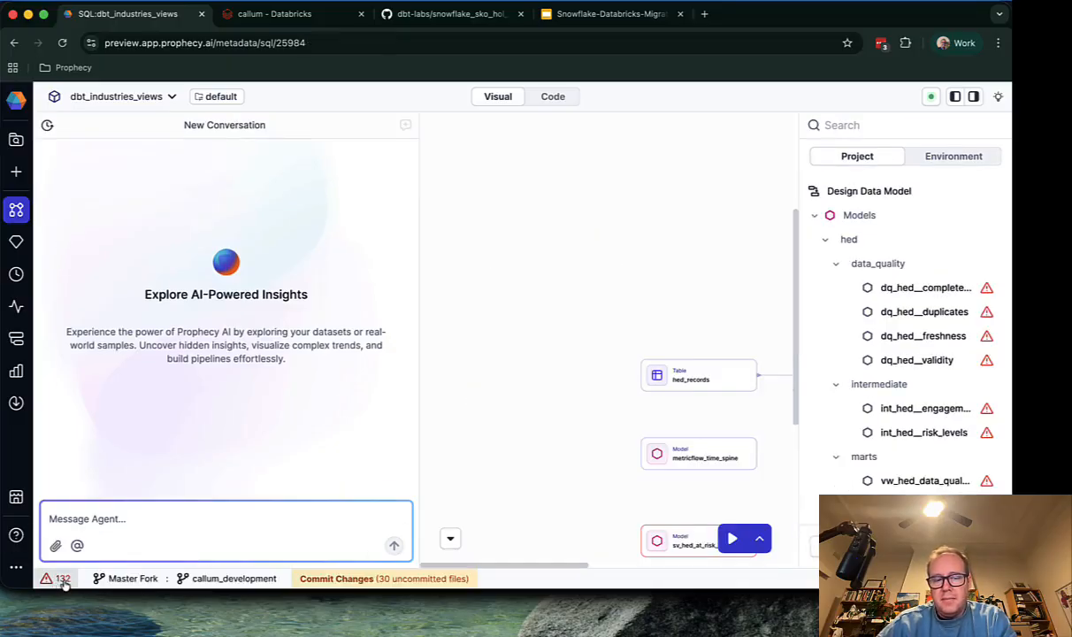
click(62, 580)
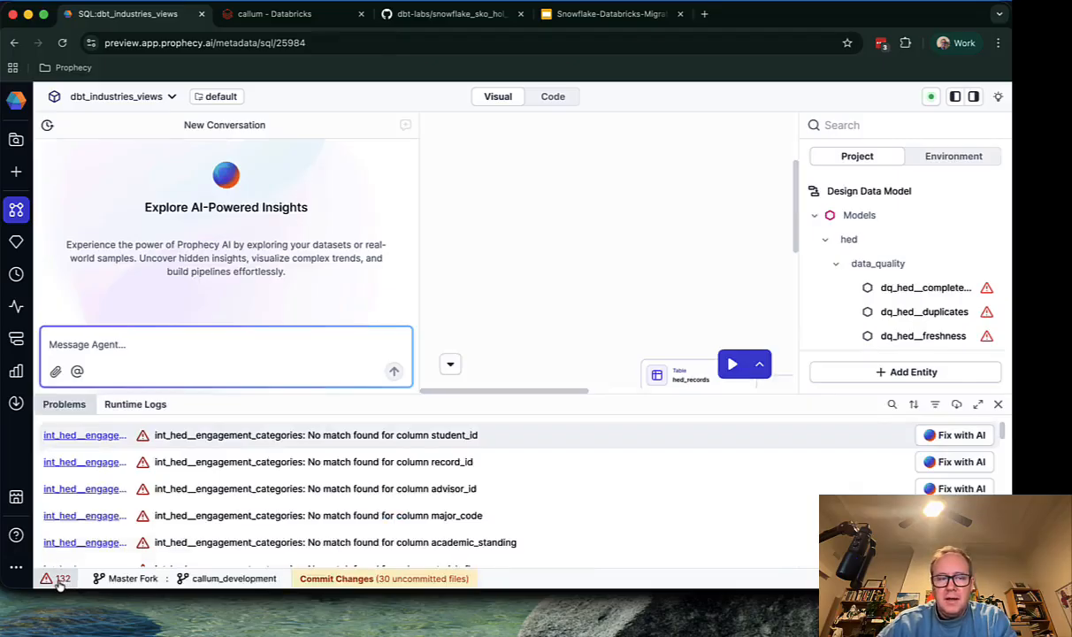
click(61, 582)
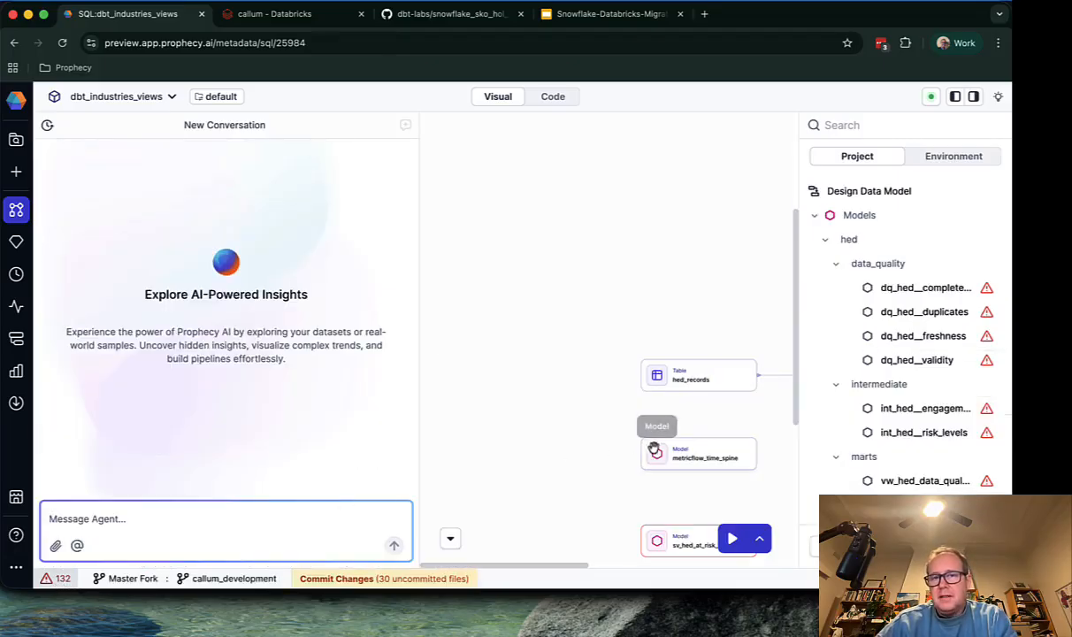
Review which models in the project's data_quality, intermediate, marts, semantic_models and staging folders are flagged with errors
scroll(690, 431, right, 2)
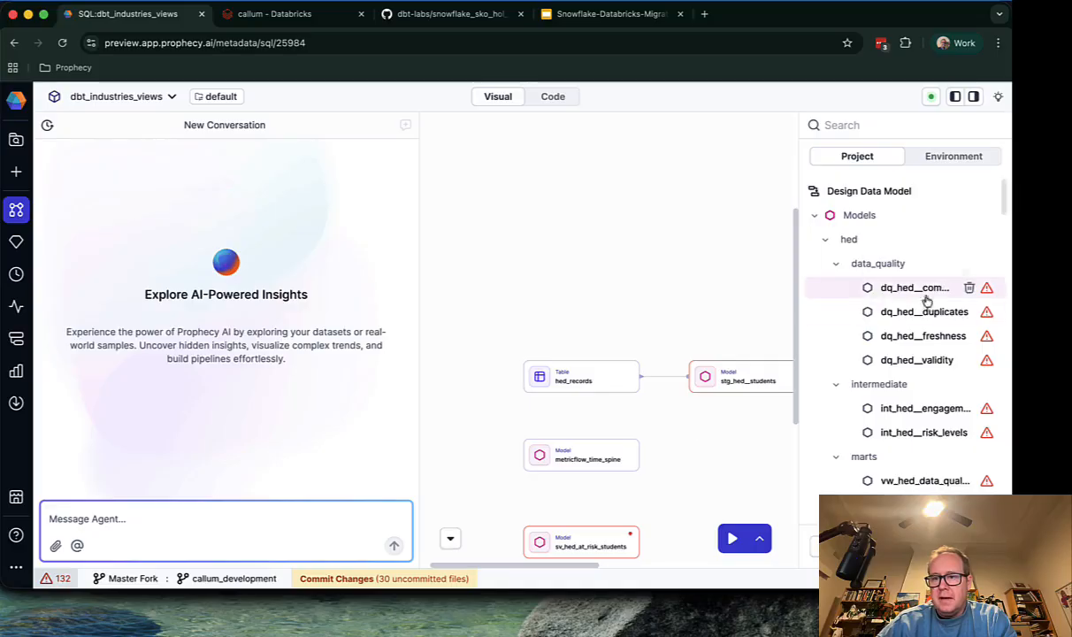
mouse_move(987, 290)
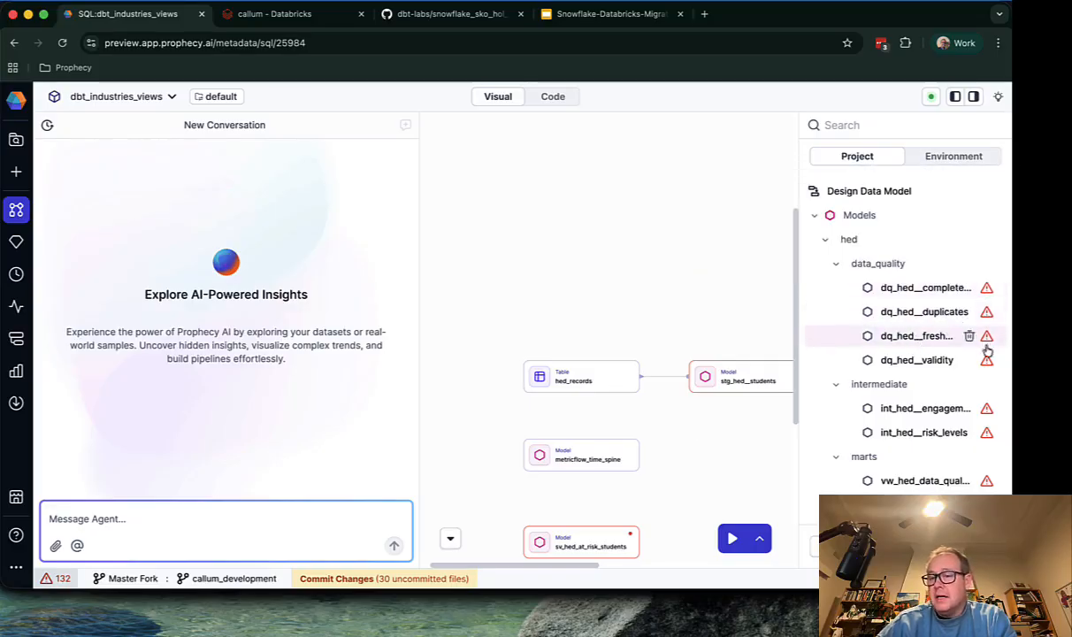
scroll(957, 445, down, 5)
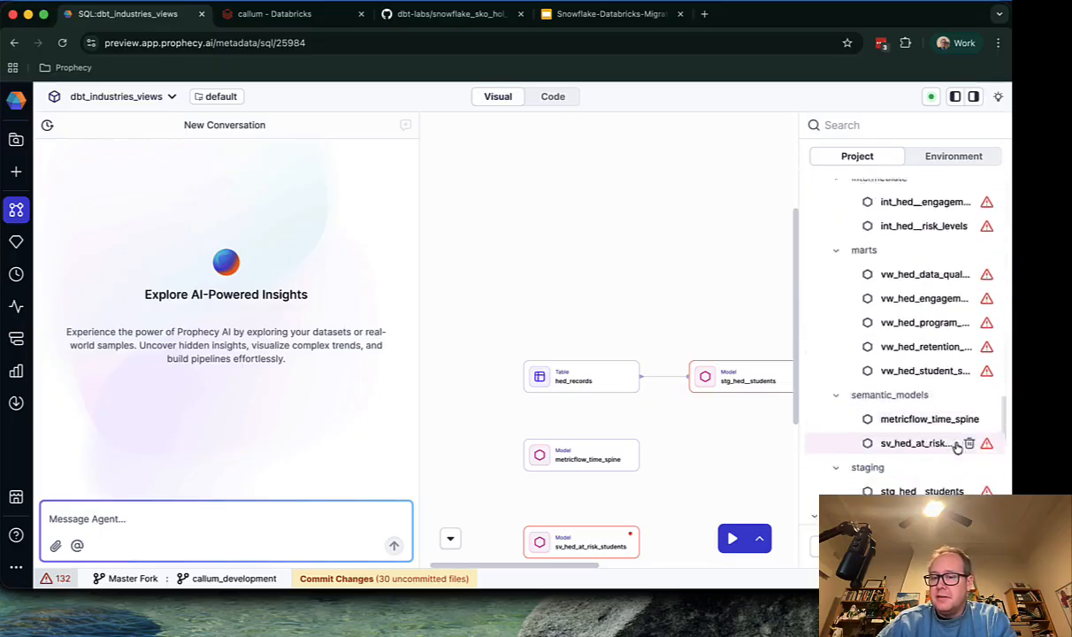
scroll(956, 446, down, 2)
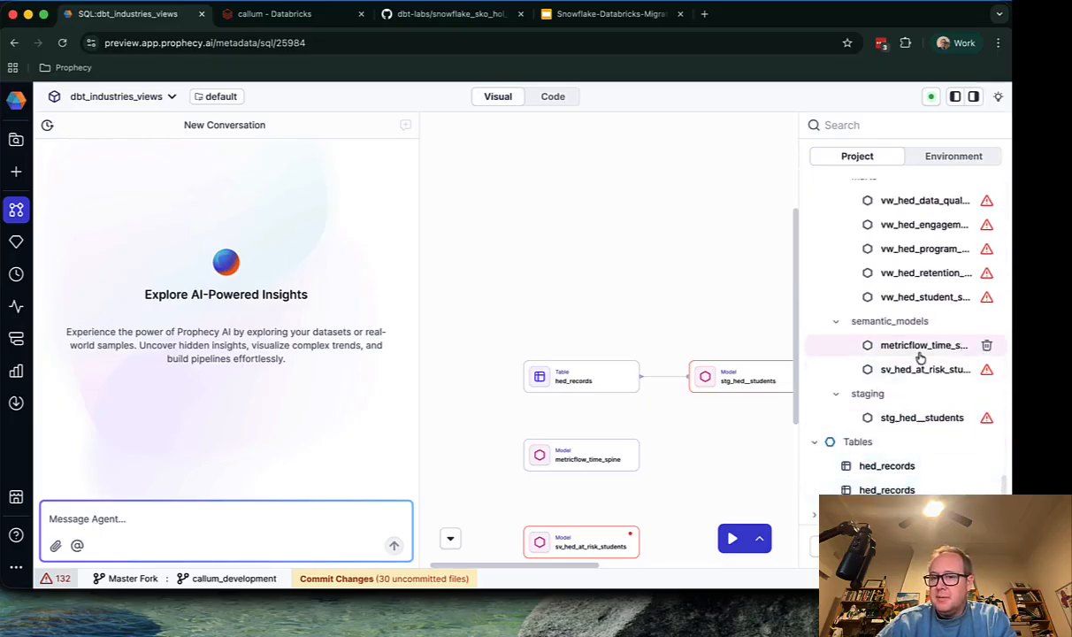
scroll(920, 357, up, 2)
Examine the full error details of the stg_hed__students model in the graph
scroll(702, 434, right, 1)
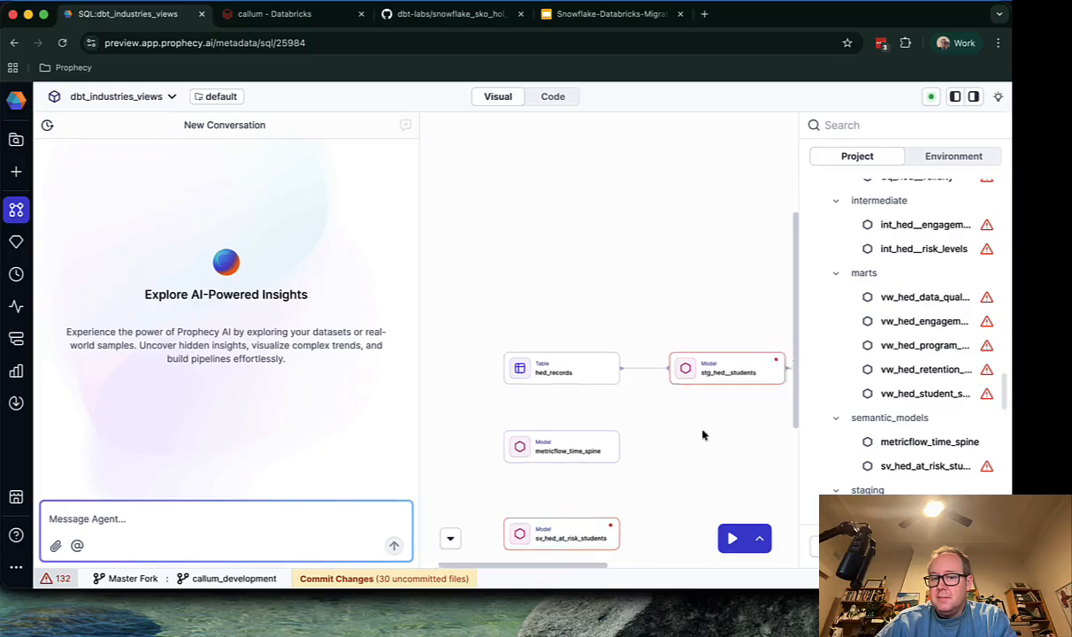
scroll(702, 435, right, 3)
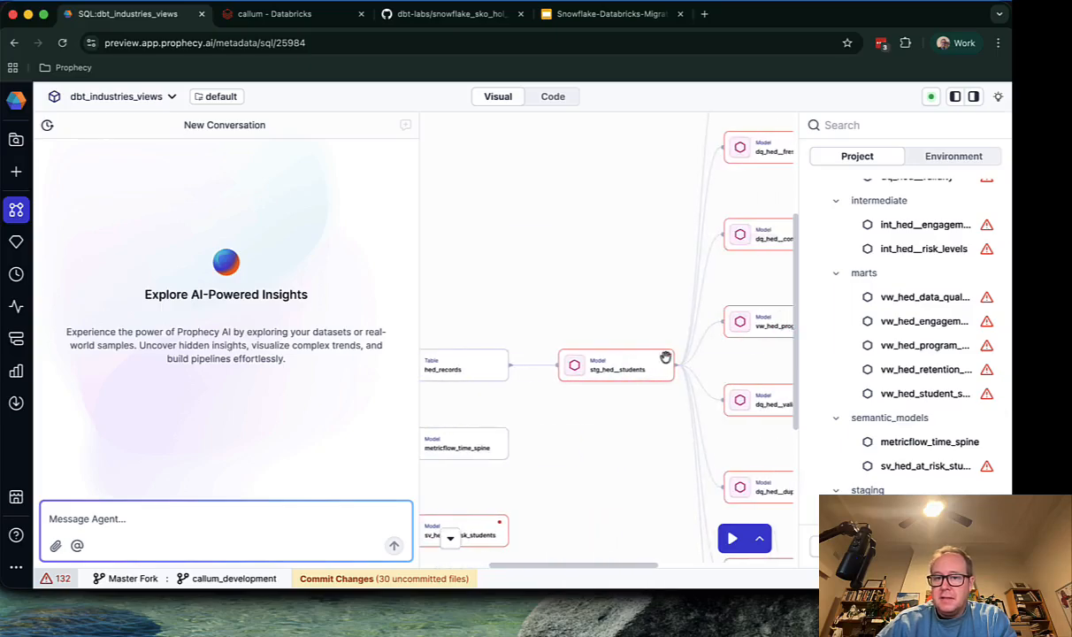
mouse_move(665, 358)
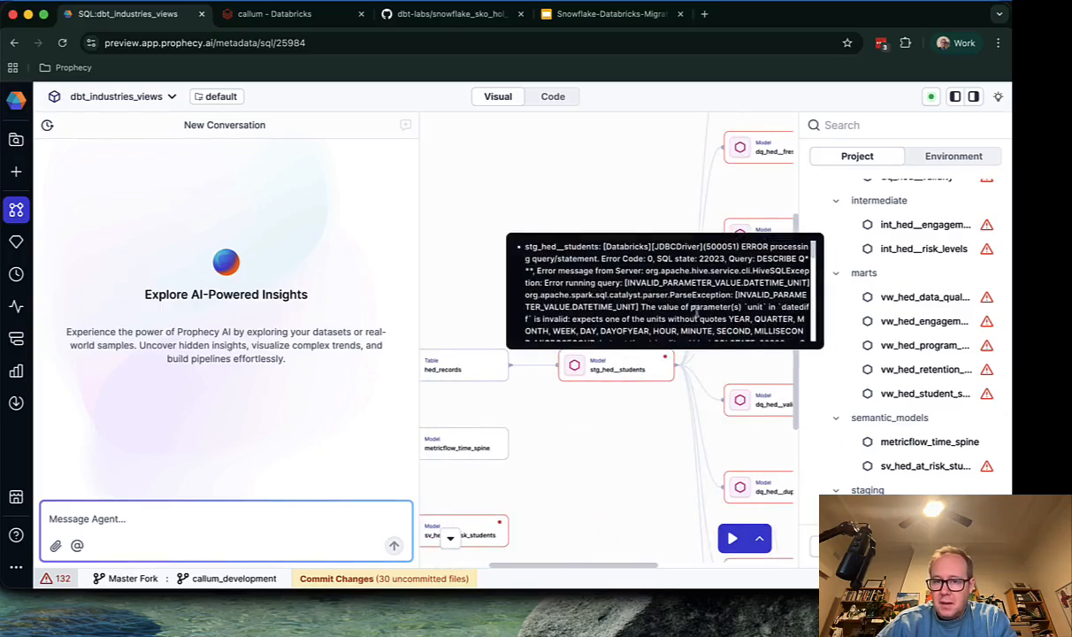
scroll(698, 308, down, 5)
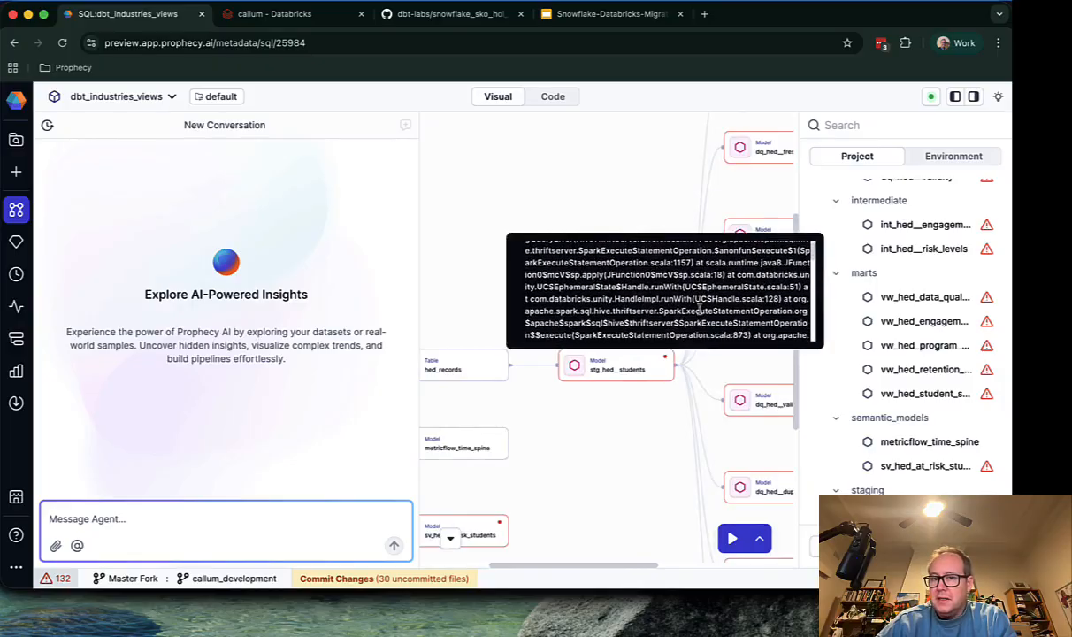
scroll(700, 307, down, 3)
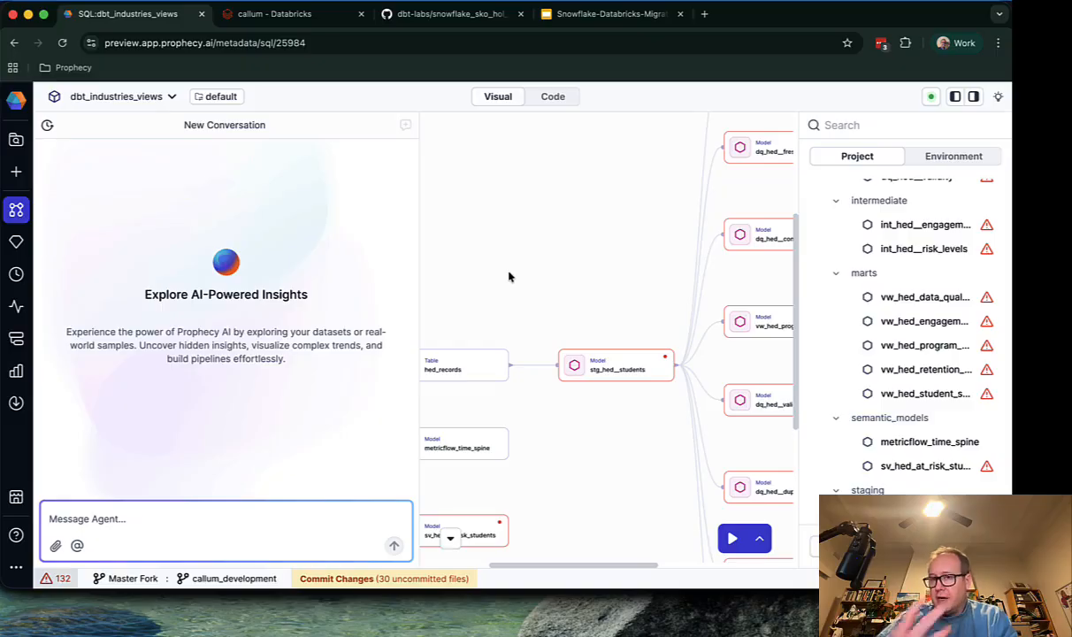
Ask the agent to "convert this snowflake dbt core project to a databricks compliant project"
click(92, 523)
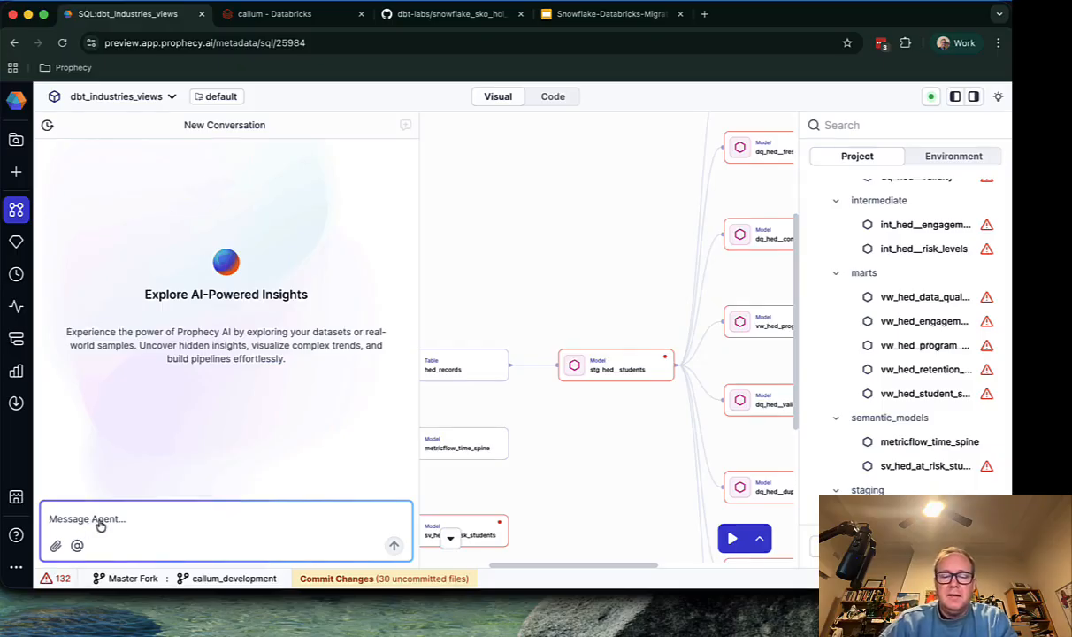
text(convert this)
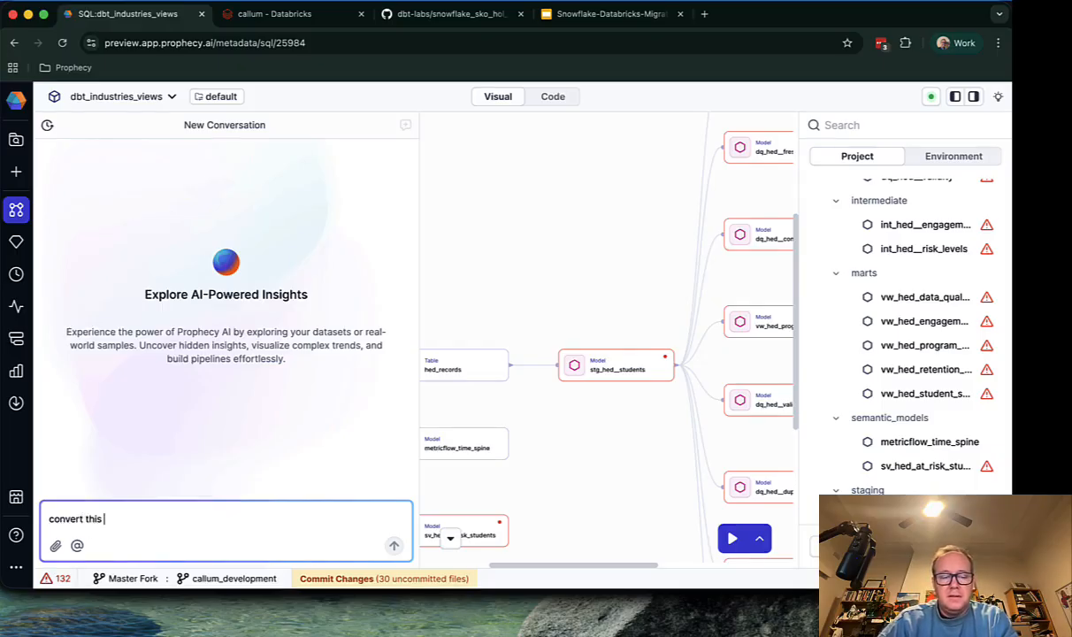
text( snowflake)
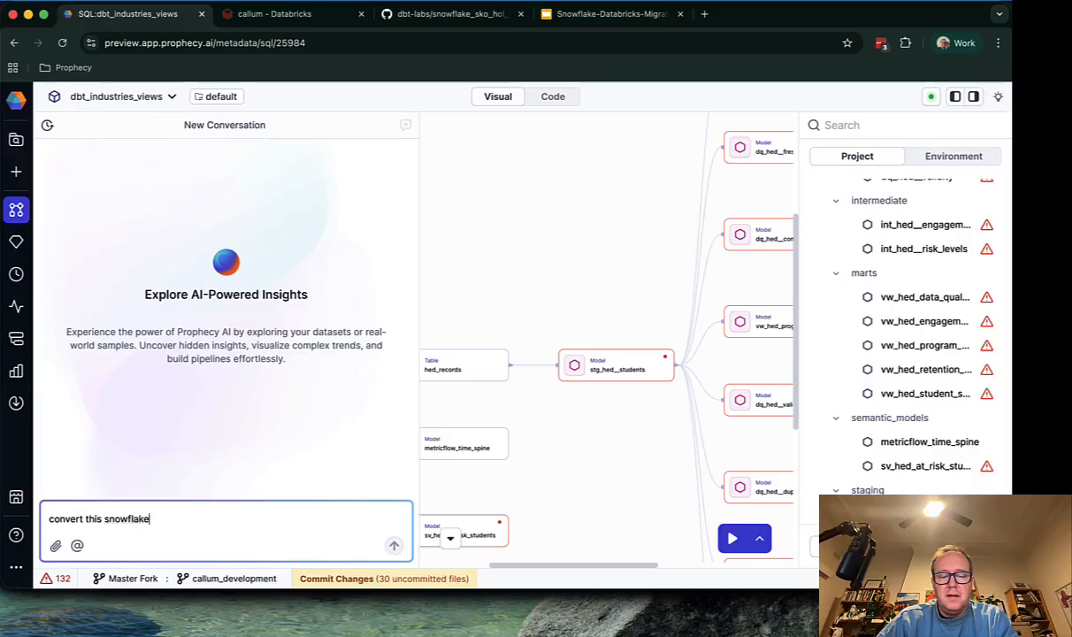
text( dbt core project to a databricks compliant project)
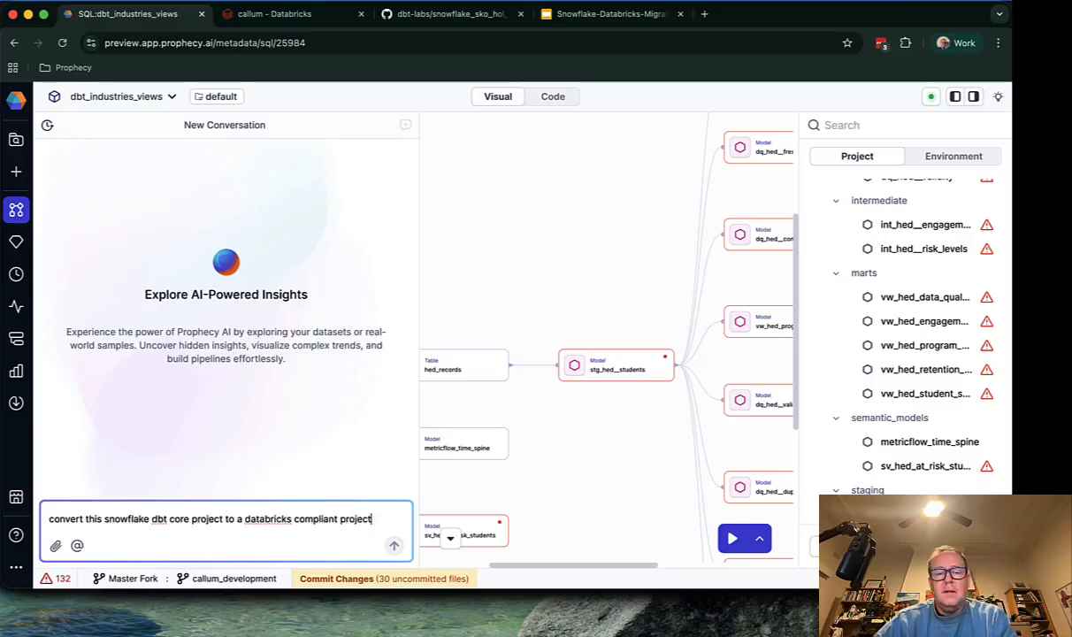
key(Return)
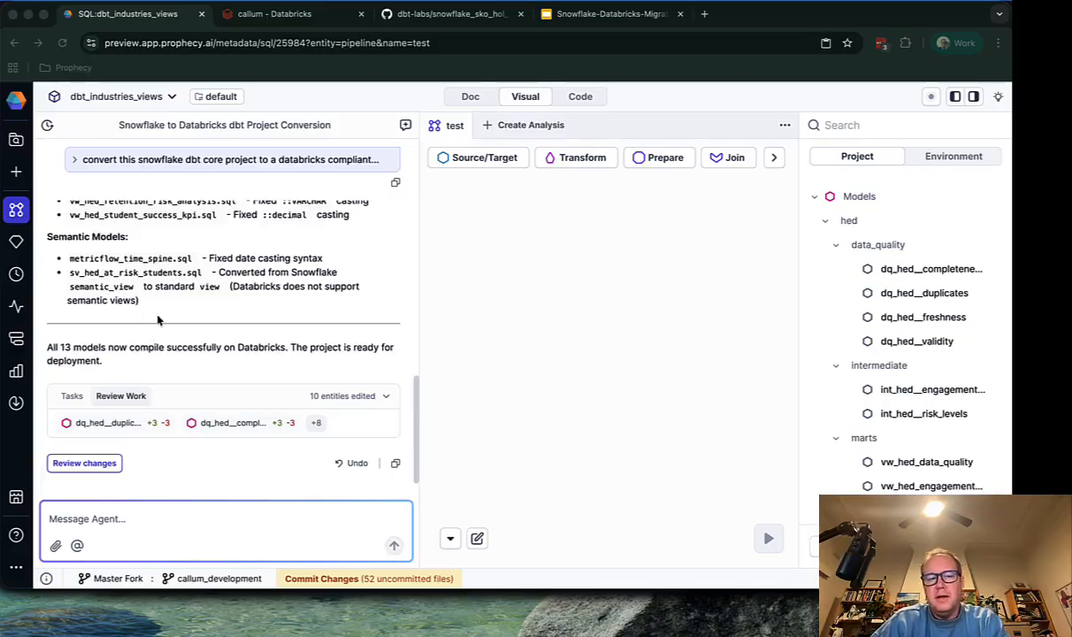
Read through the agent's Snowflake to Databricks conversion summary, from configuration changes to updated models
scroll(158, 320, up, 10)
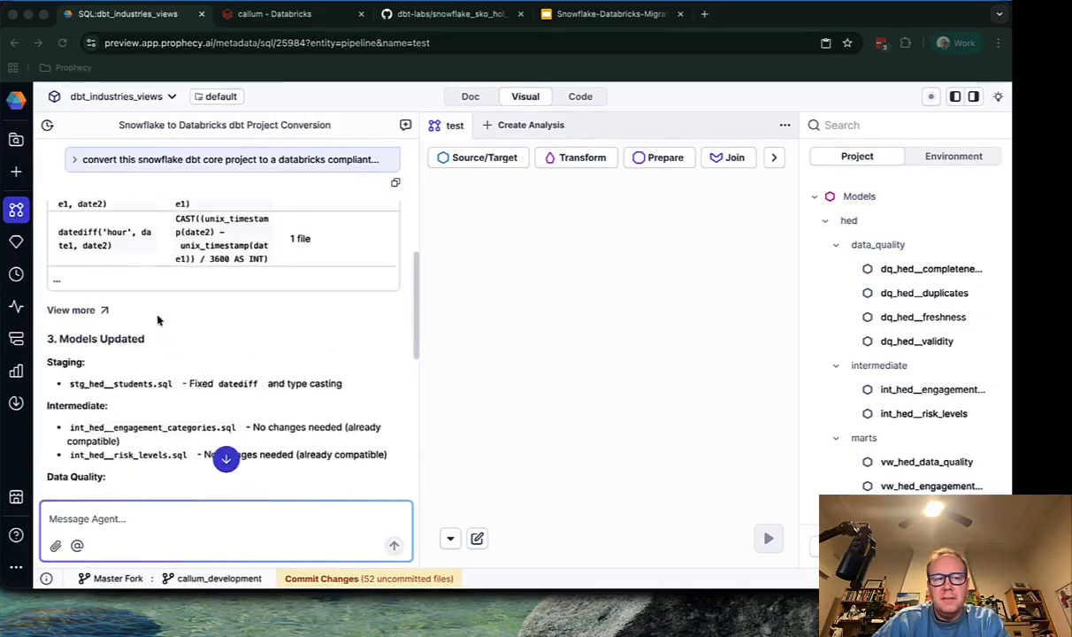
scroll(157, 320, up, 10)
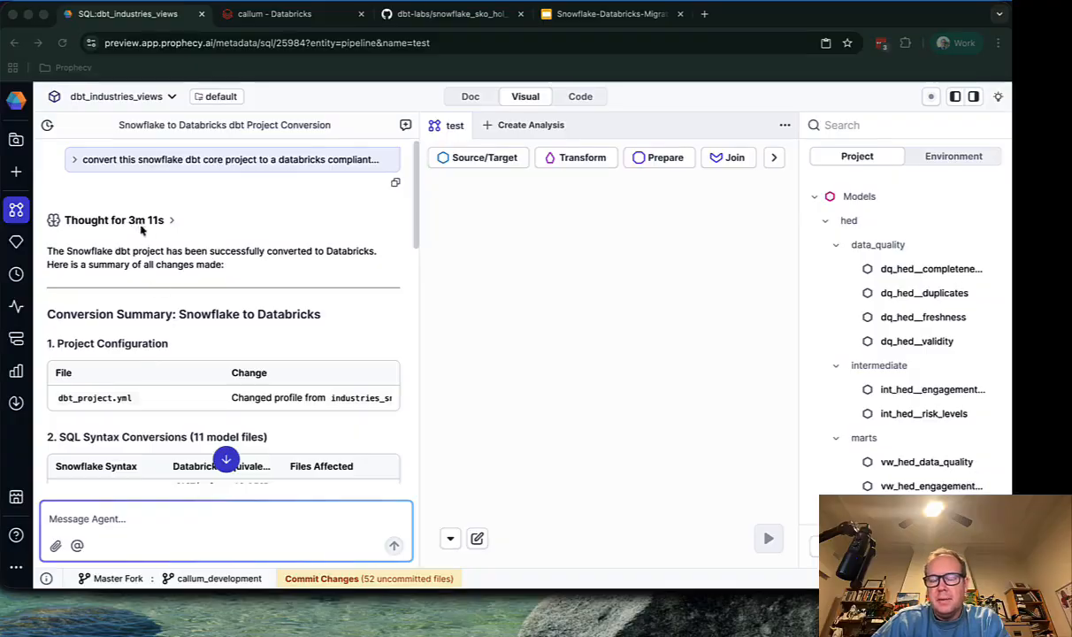
scroll(142, 230, down, 20)
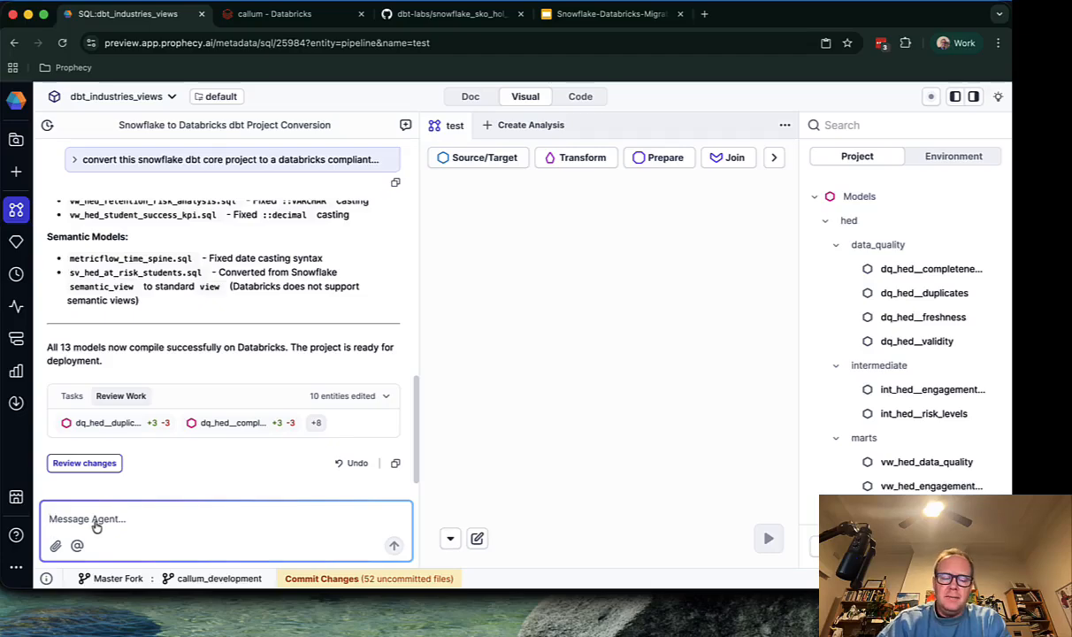
Tell the agent "because i don't have access to the original tables, update the hed_records to use a generated seed file"
text(becase i don't have access to the original tables, update the hed_records)
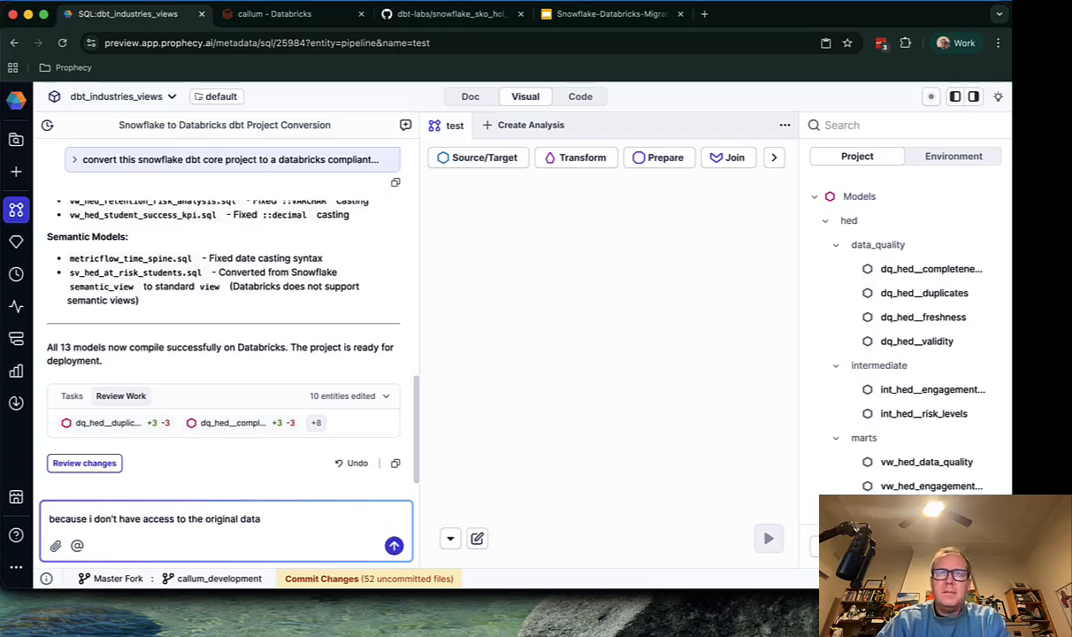
text( to use a generated seed file)
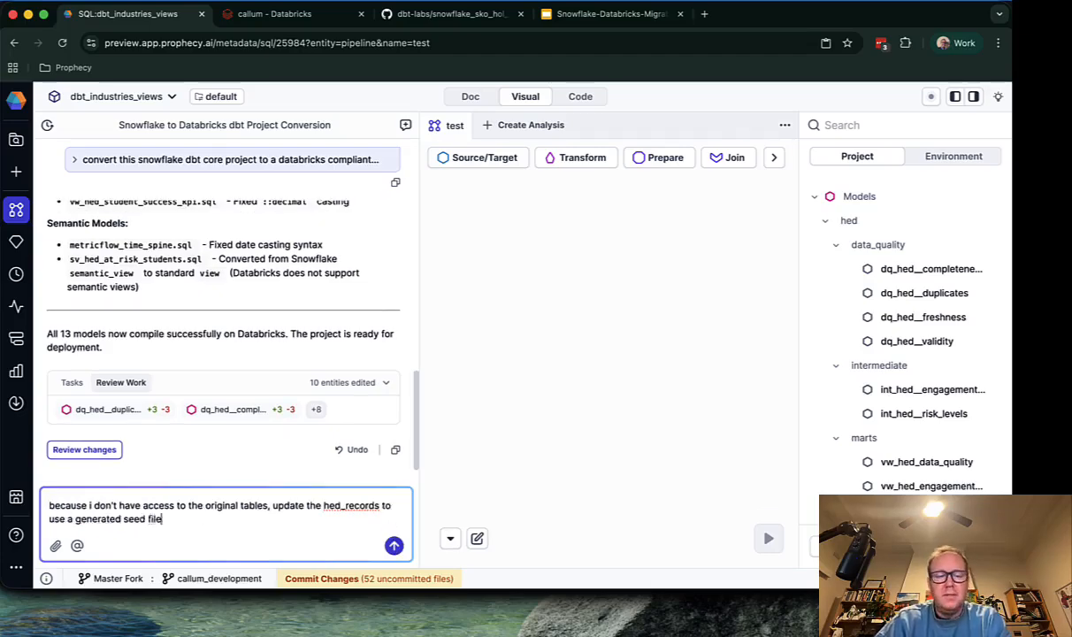
key(Return)
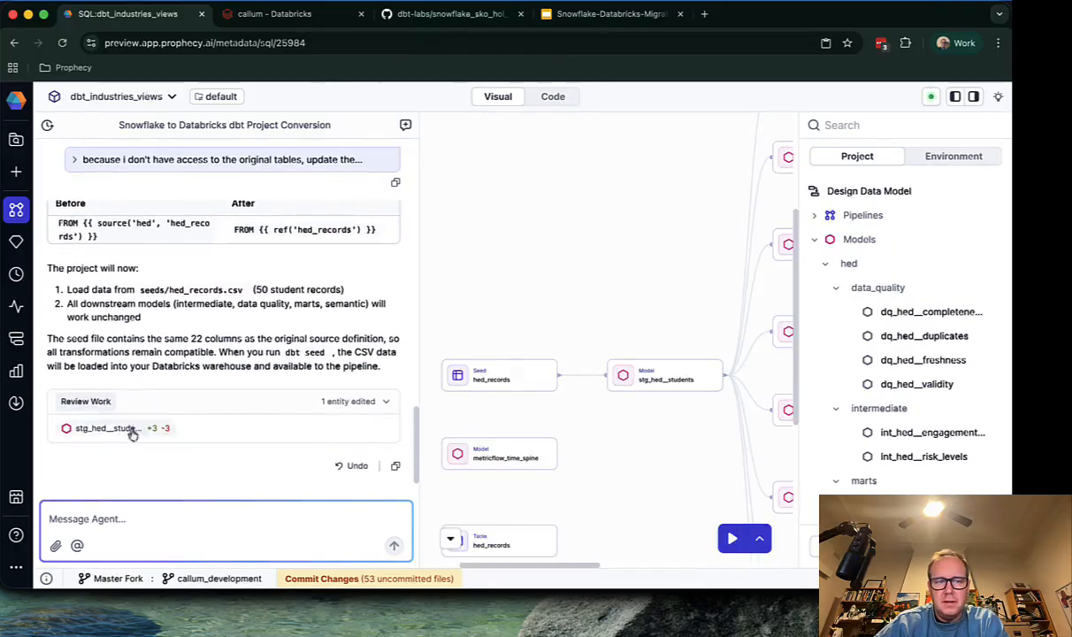
Check the agent's summary of the seed file change and enter the follow-up request "run this project"
scroll(145, 371, up, 5)
scroll(146, 343, down, 5)
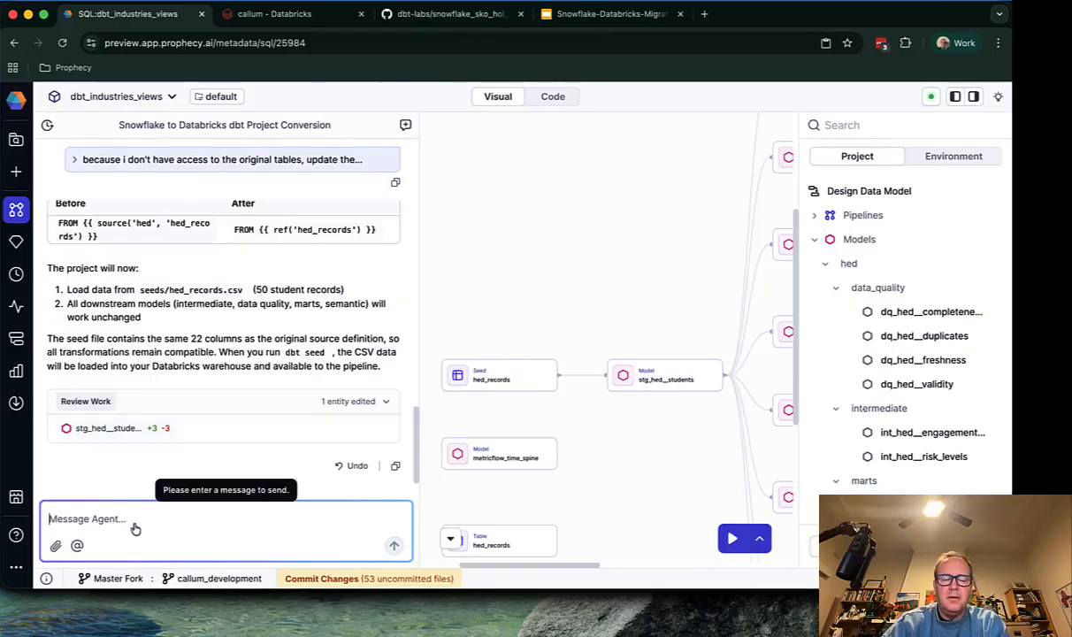
text(ru)
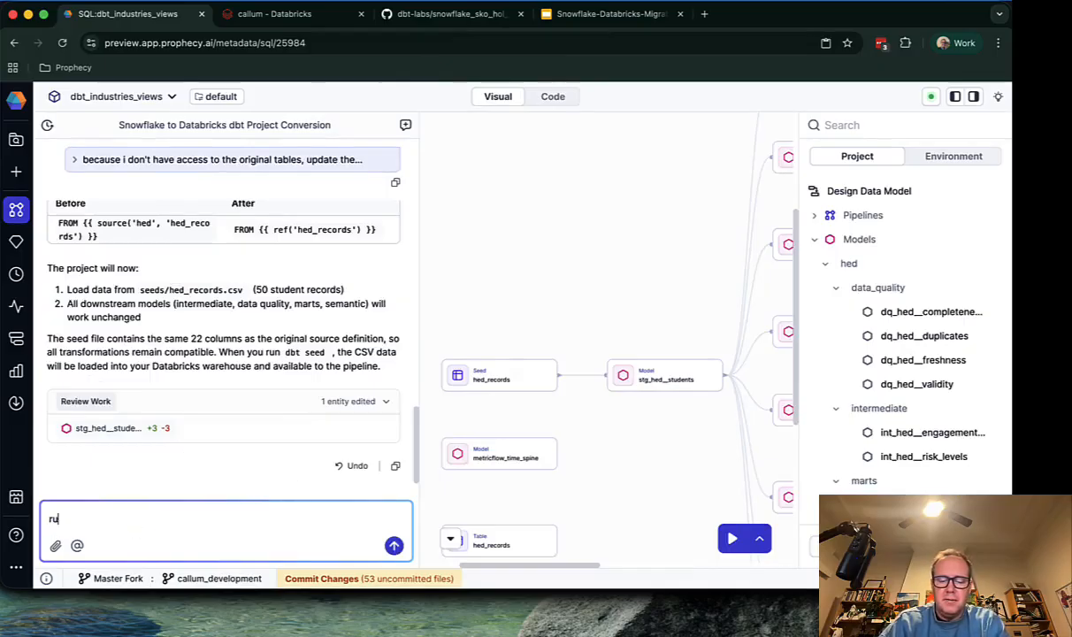
text(n this project)
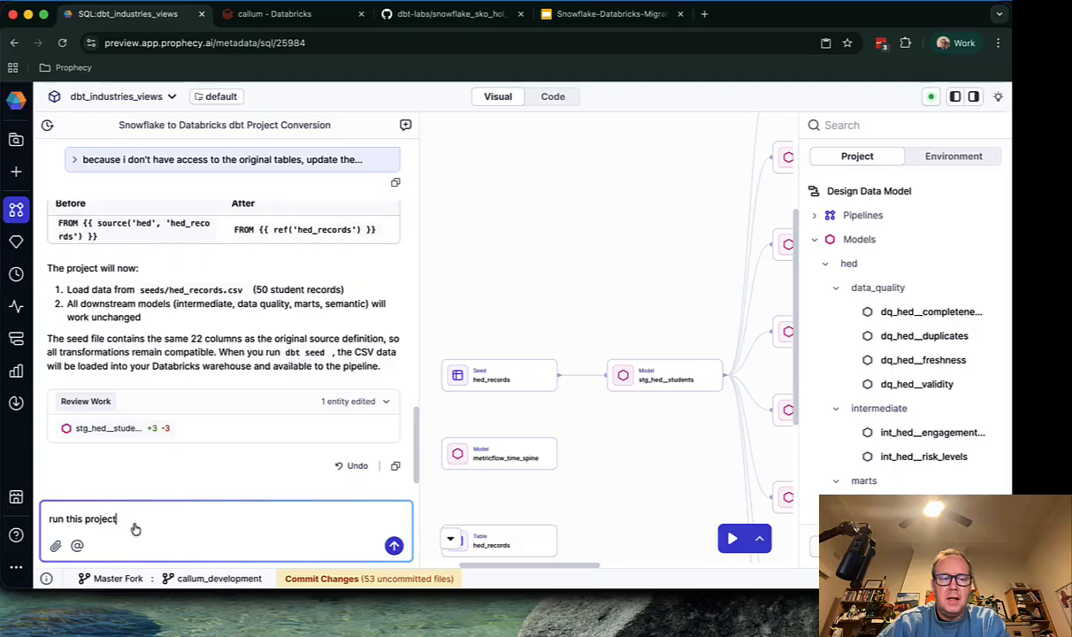
Sort the schema's tables in Databricks by creation date, newest first, and send the "run this project" request to the agent in Prophecy
click(301, 20)
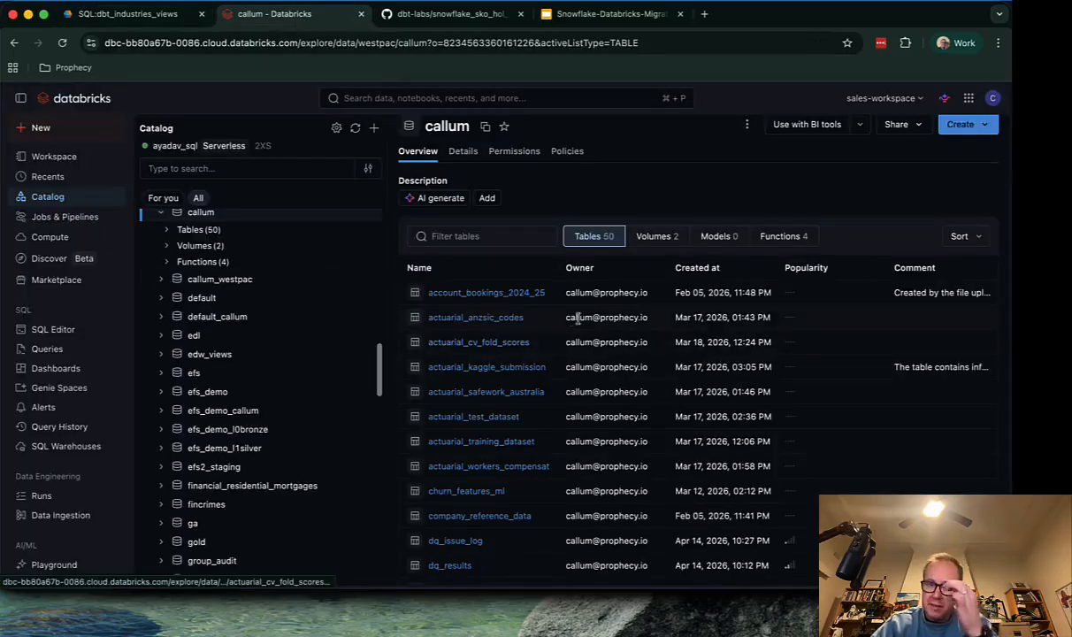
click(713, 268)
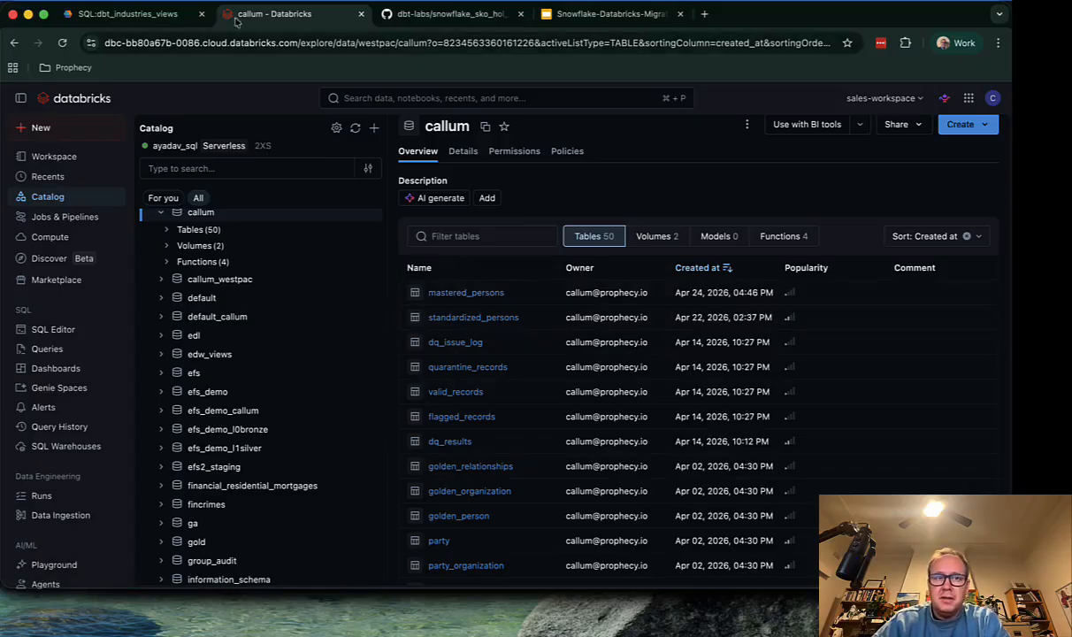
click(128, 13)
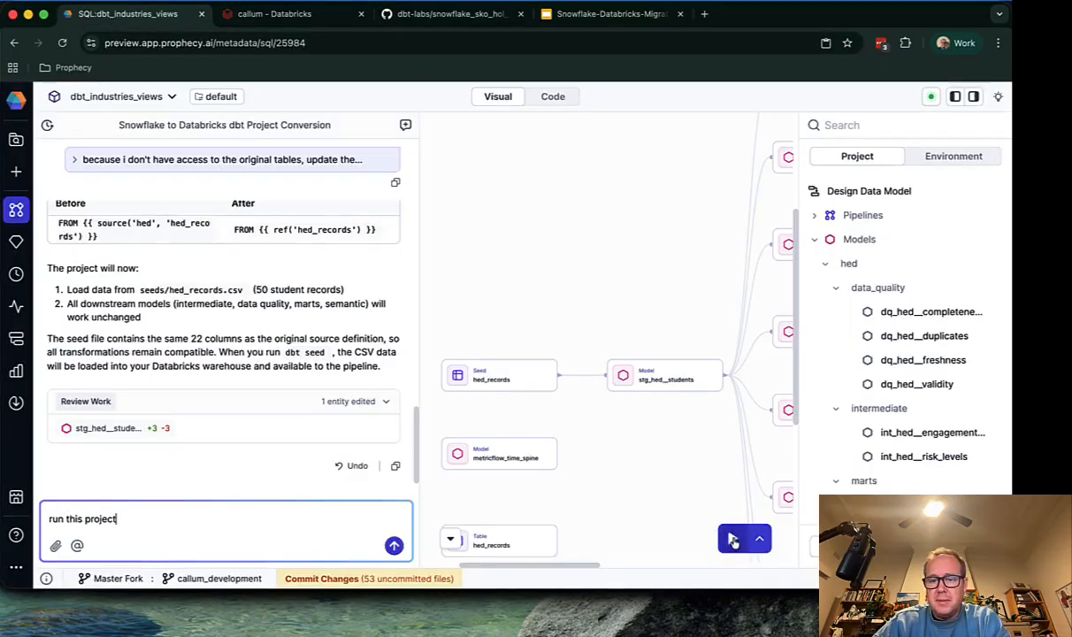
click(395, 546)
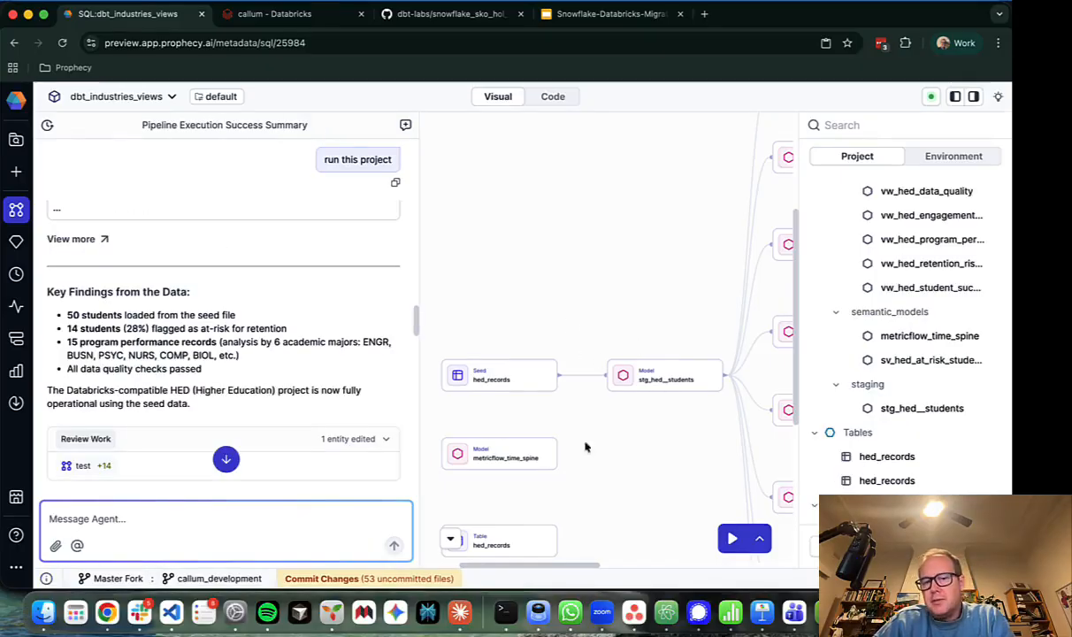
Open the hed_records seed from the project graph, load its data preview, and close it after viewing the rows
double_click(487, 371)
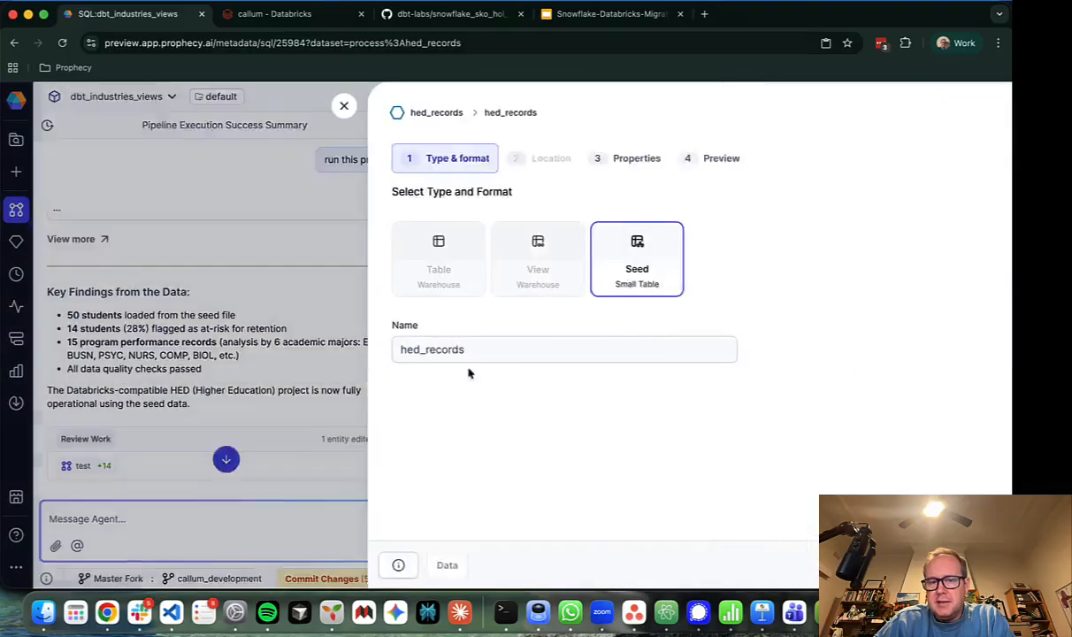
click(454, 158)
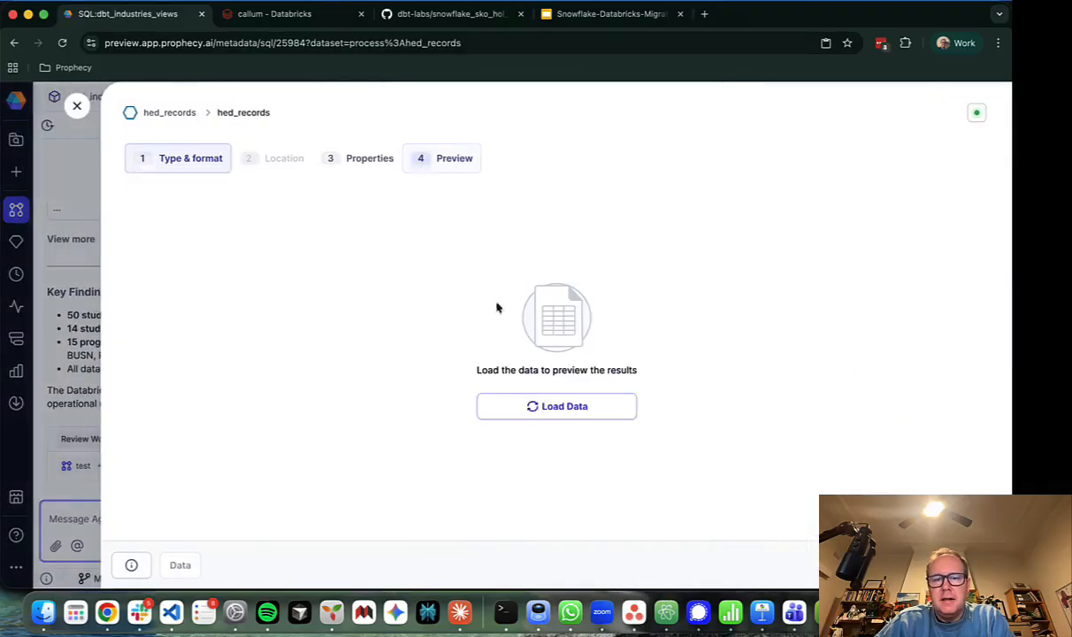
click(536, 409)
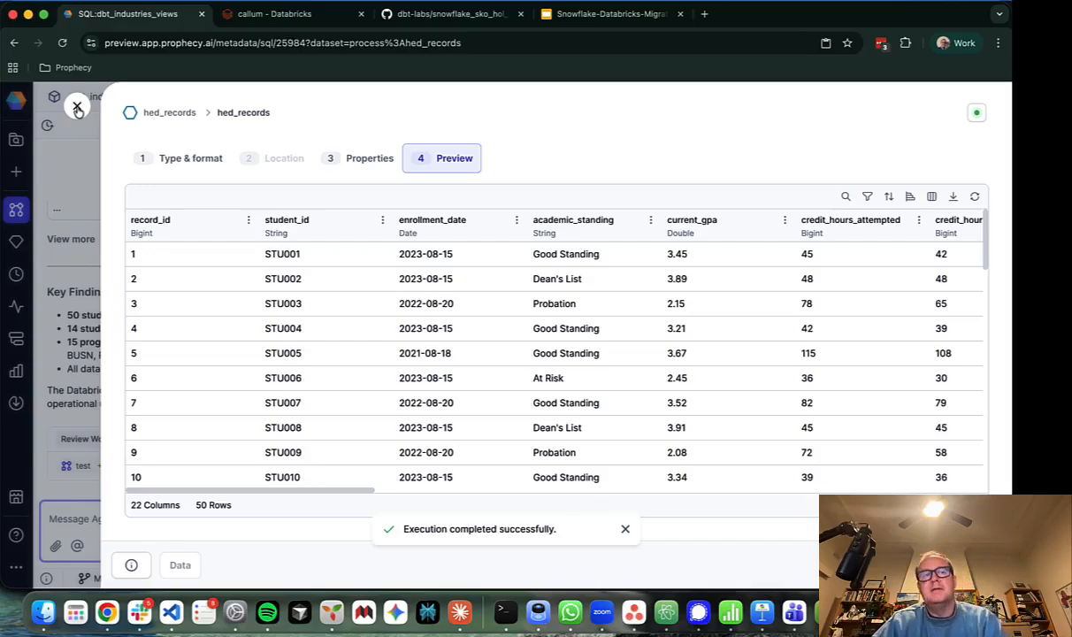
click(77, 107)
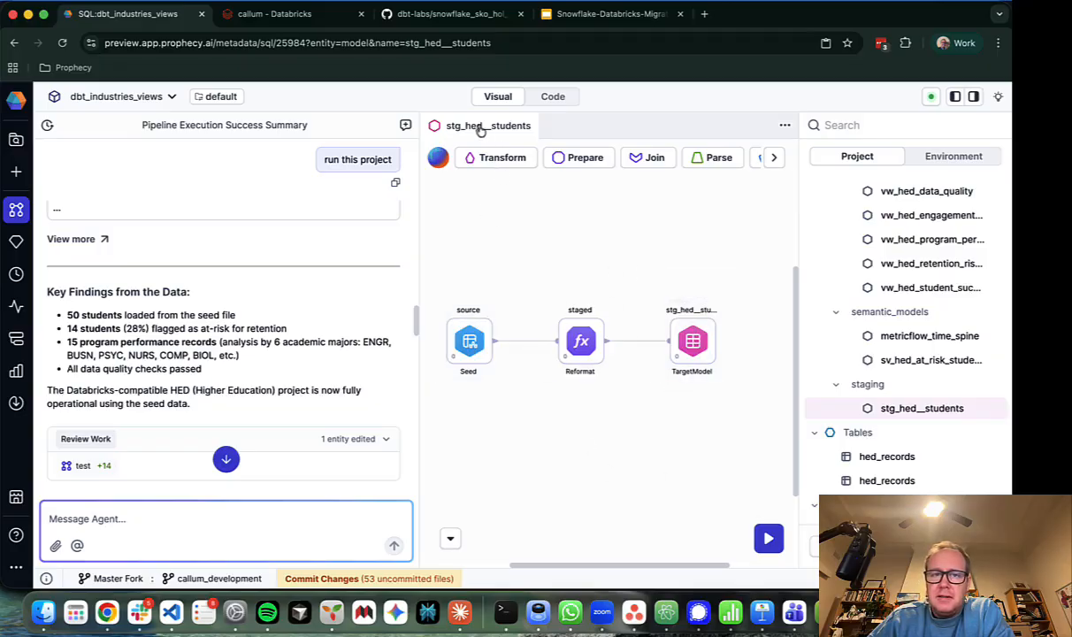
Open the dq_hed__completeness model from the project graph and examine the column expressions in its completeness_metrics reformat
click(114, 96)
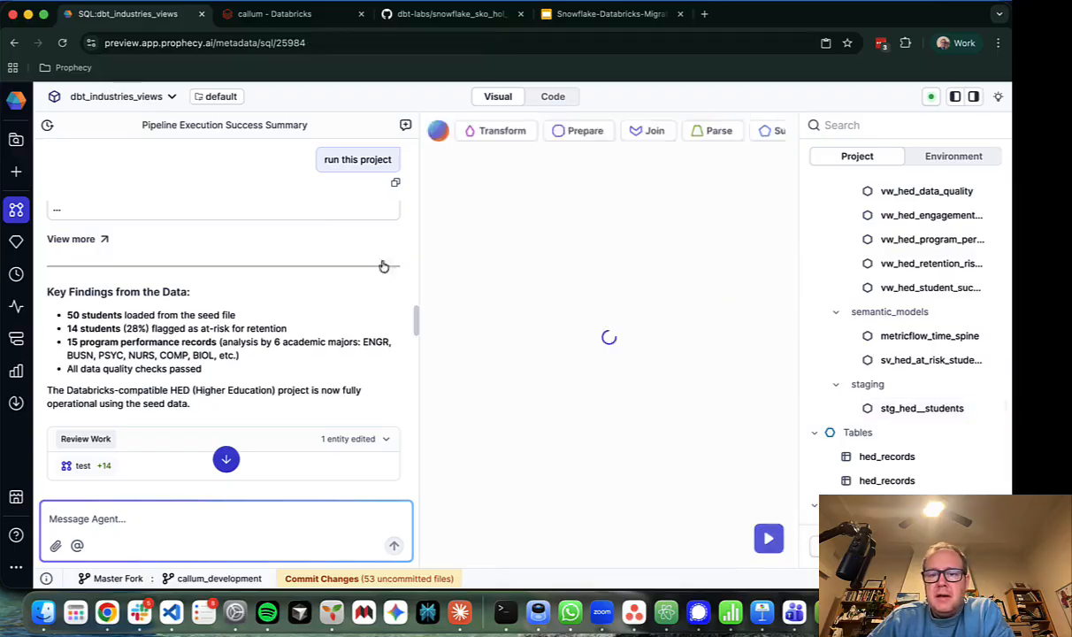
scroll(664, 322, right, 1)
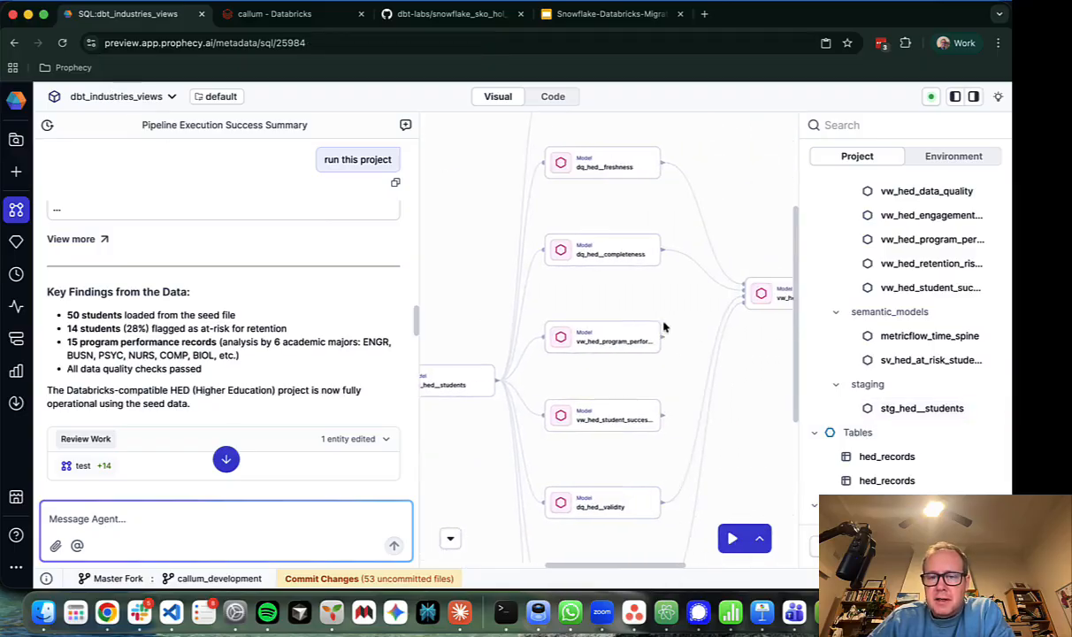
double_click(597, 250)
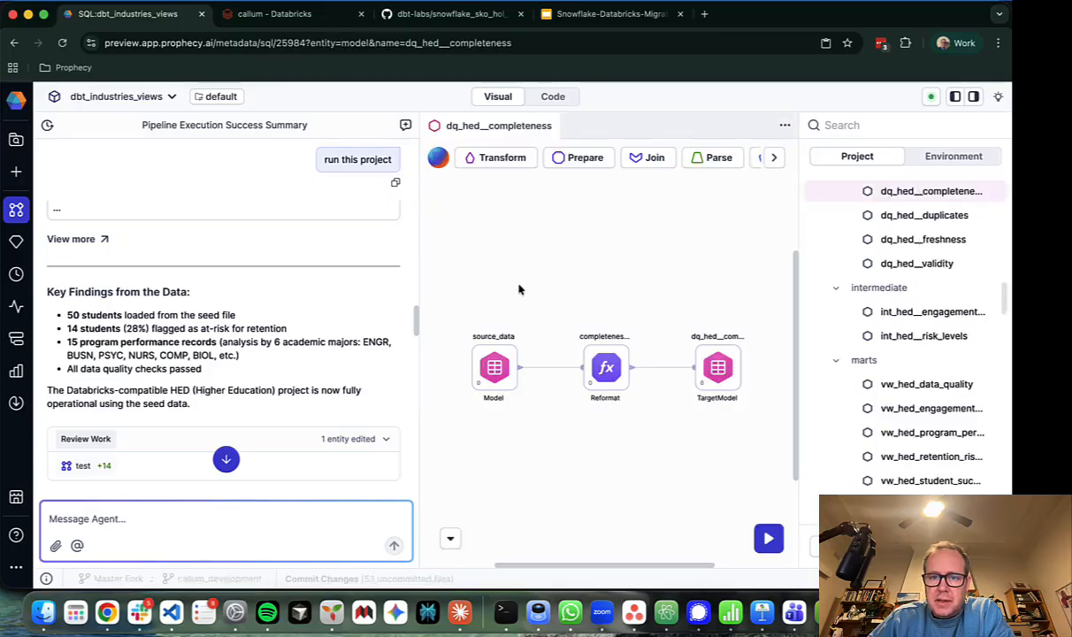
click(608, 361)
scroll(522, 292, down, 2)
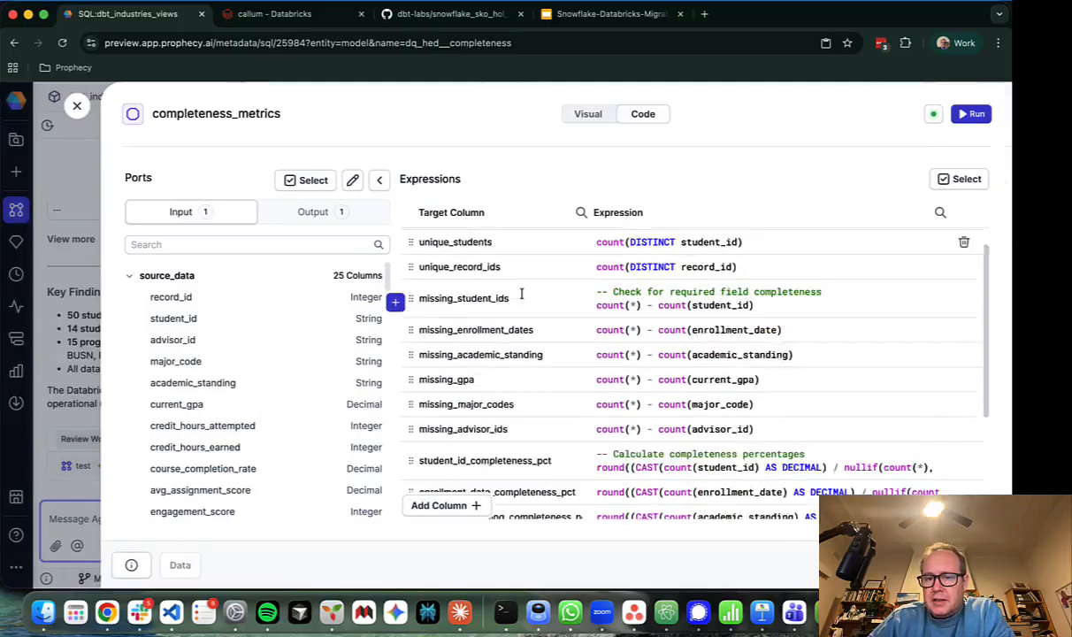
scroll(522, 294, down, 5)
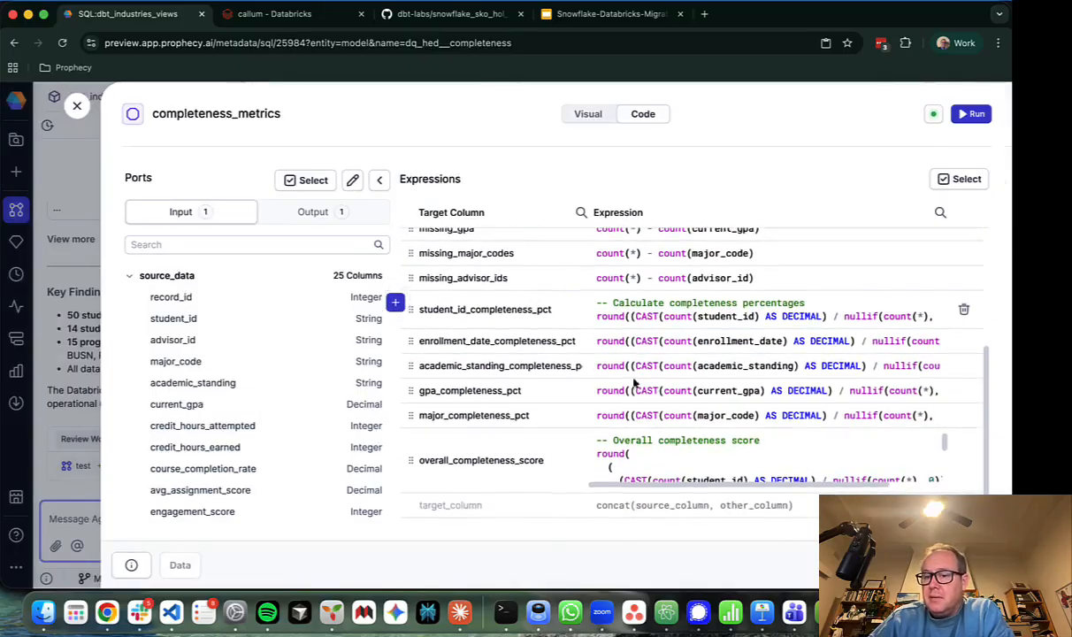
scroll(608, 410, up, 2)
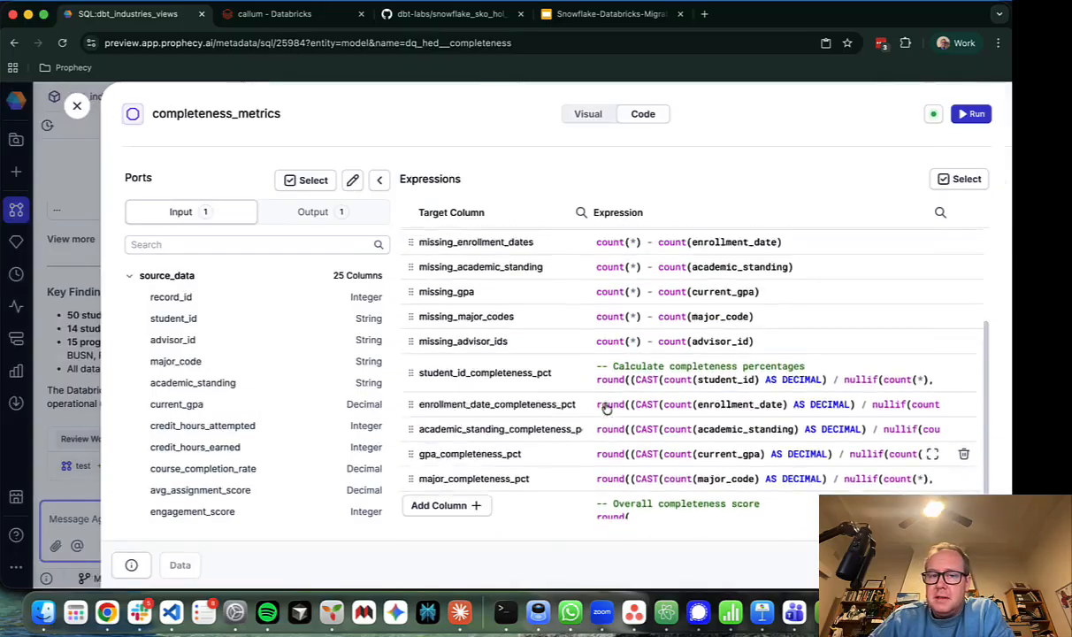
scroll(608, 410, up, 4)
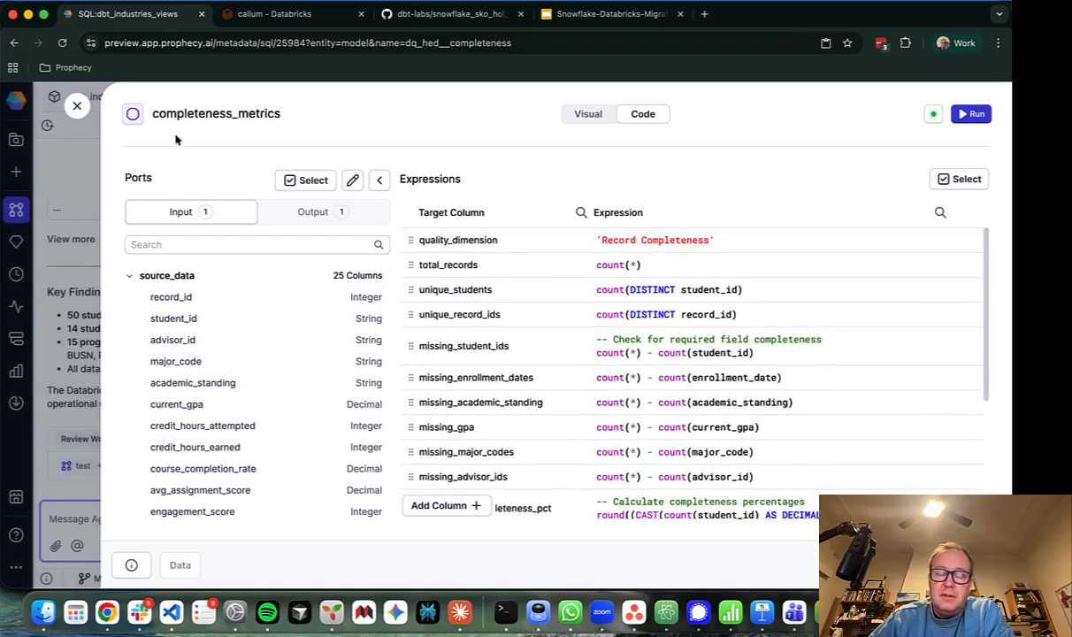
Switch to Databricks, sort the schema's tables by newest creation date, and browse the sample data of the hed_records table
key(ctrl+Tab)
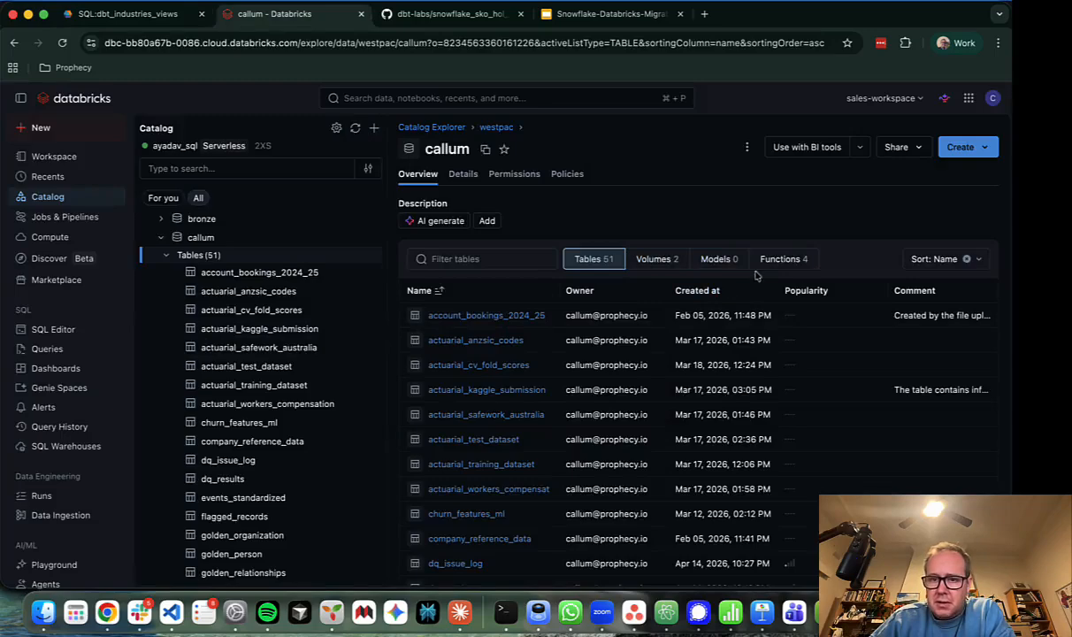
click(728, 293)
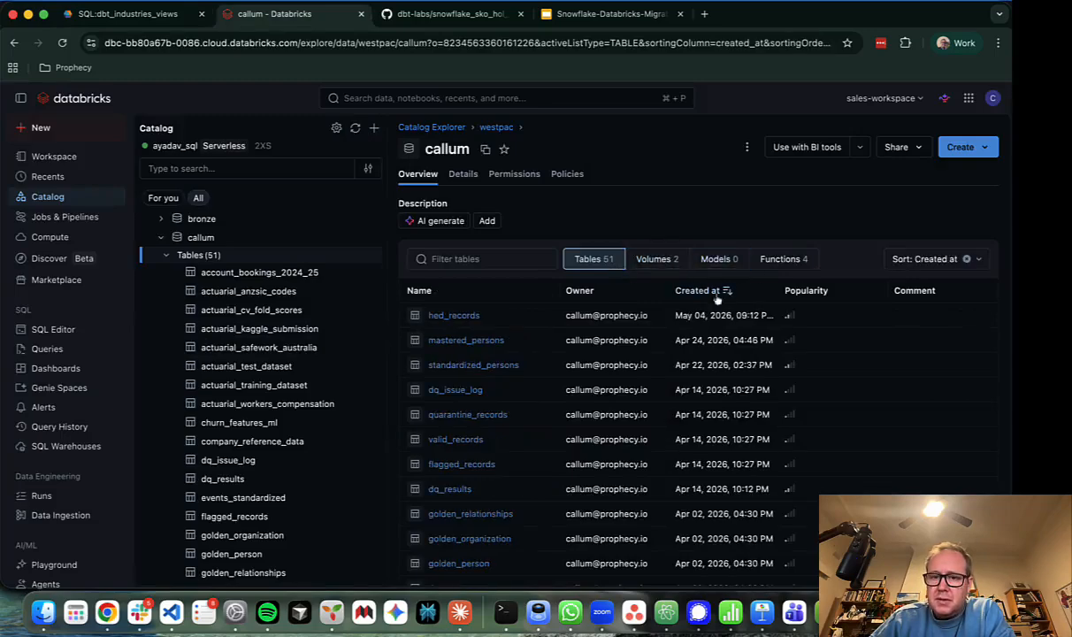
click(449, 315)
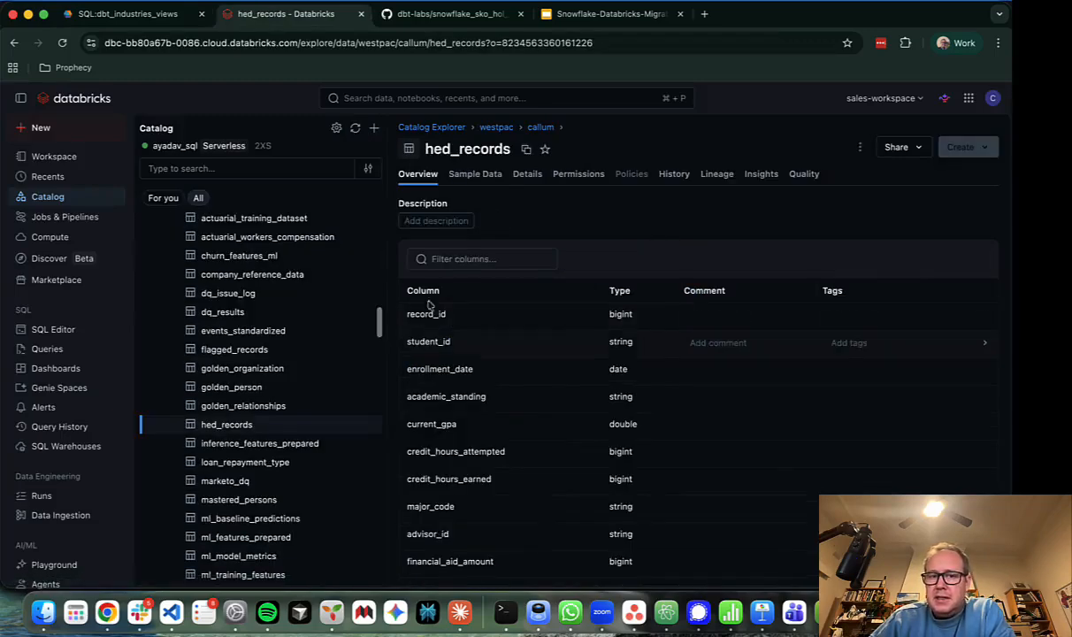
click(468, 175)
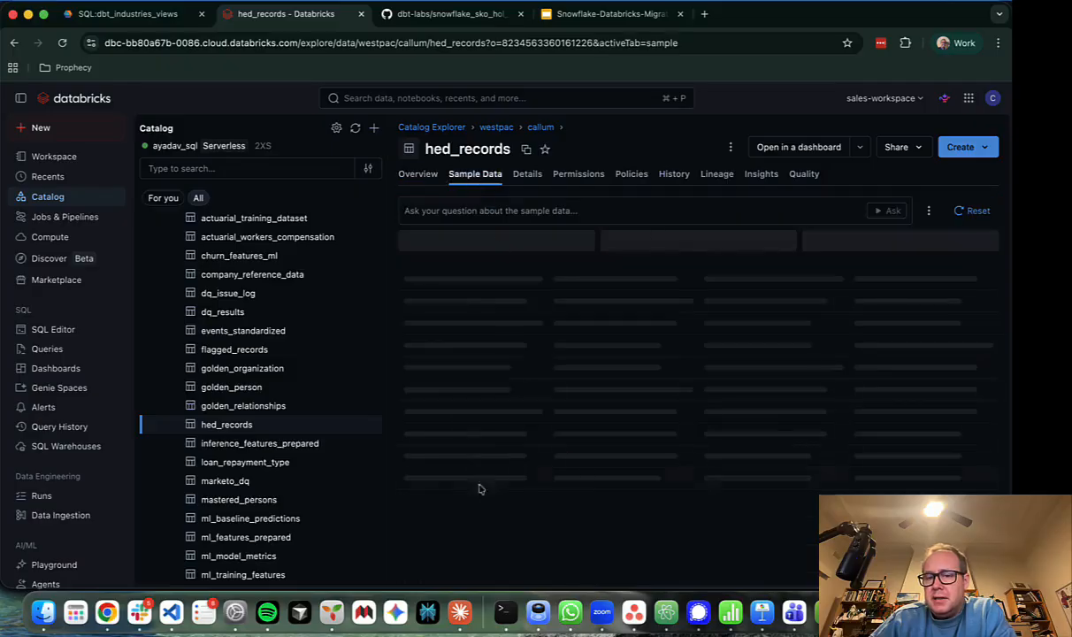
scroll(500, 376, right, 15)
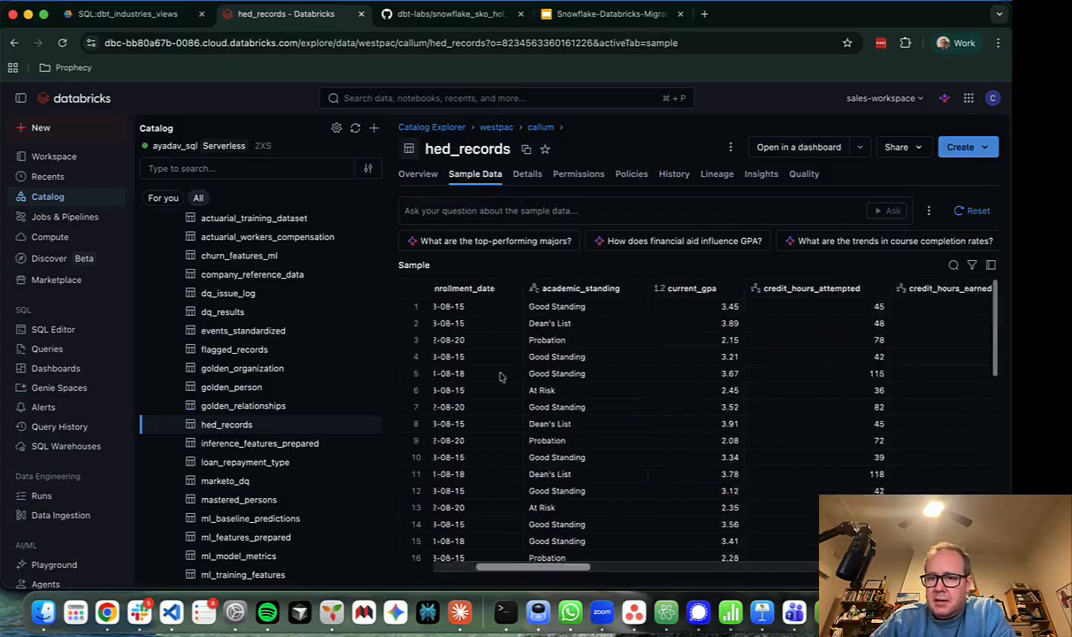
scroll(500, 376, right, 10)
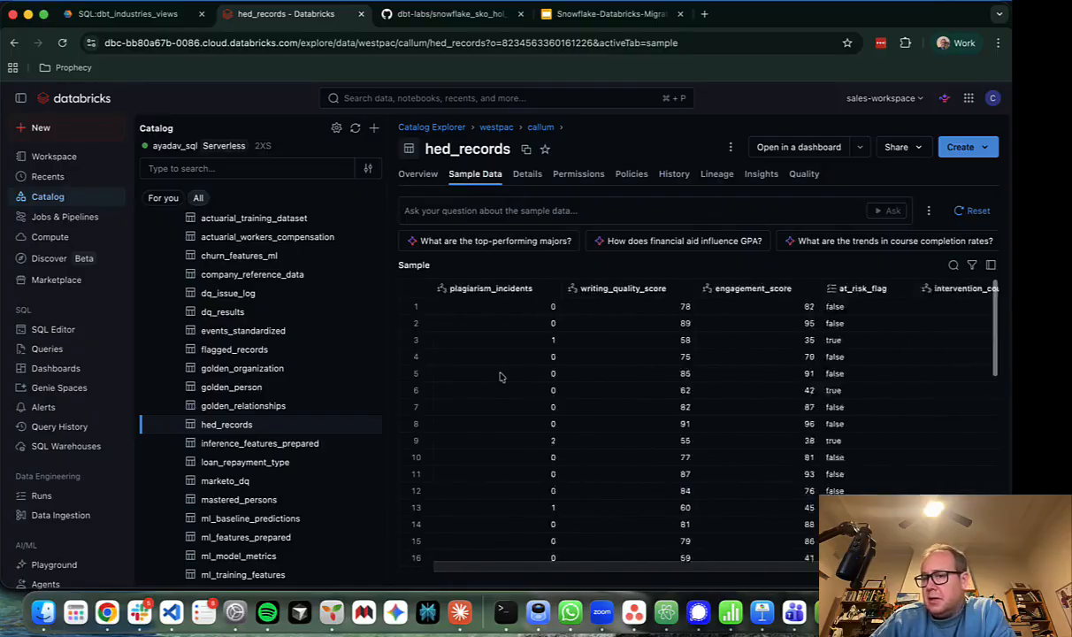
scroll(499, 376, left, 10)
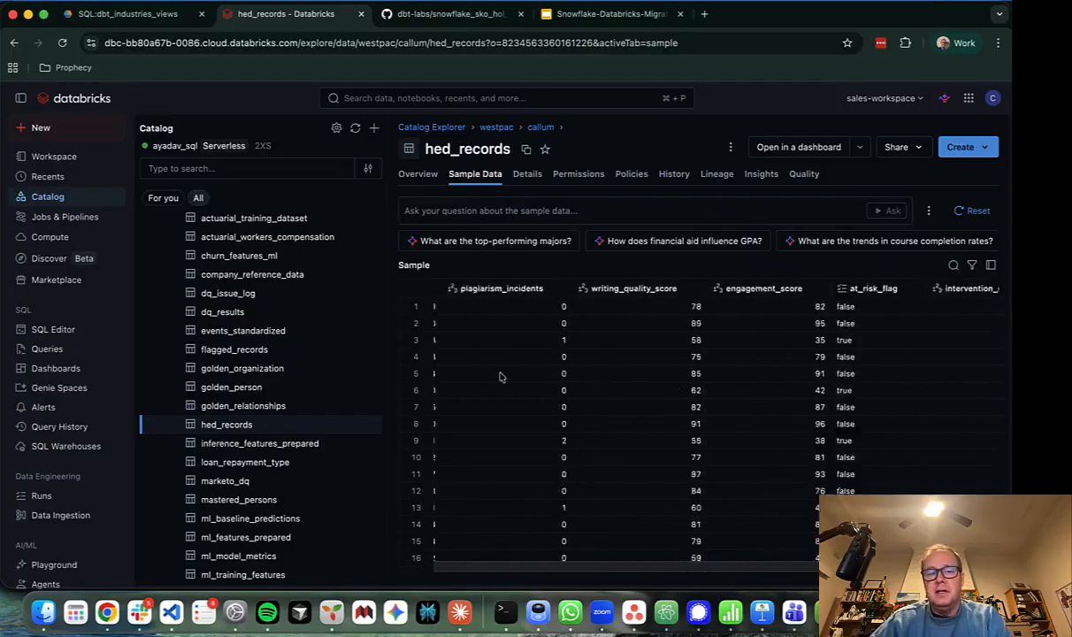